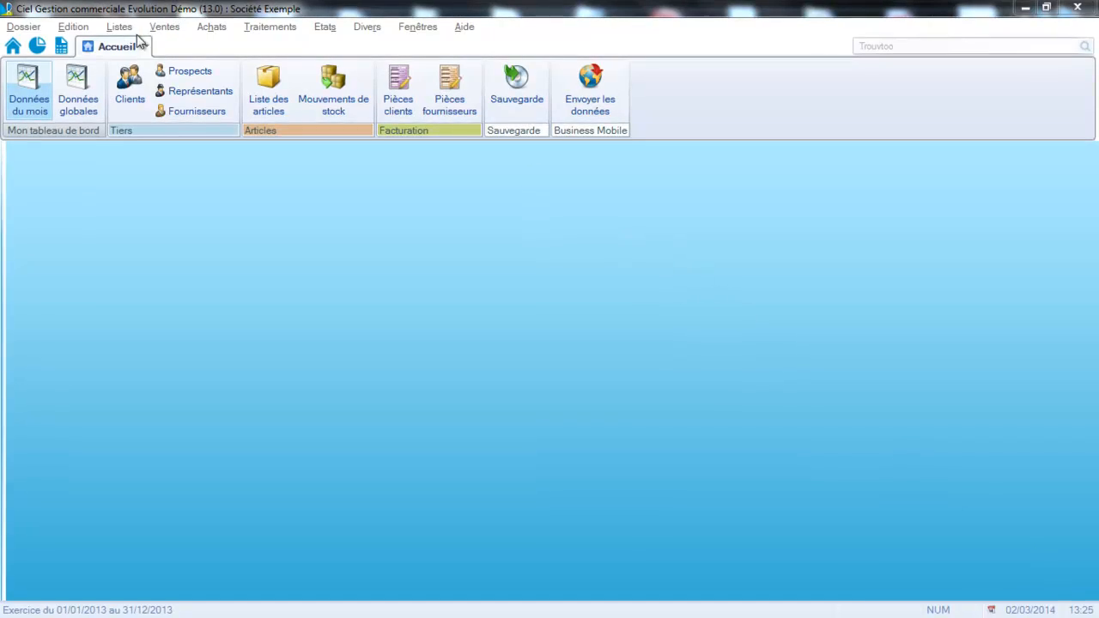
Step: Open the custom fields (Infos perso) of the Pièces clients file for editing
{"action": "left_click", "coordinate": [120, 27]}
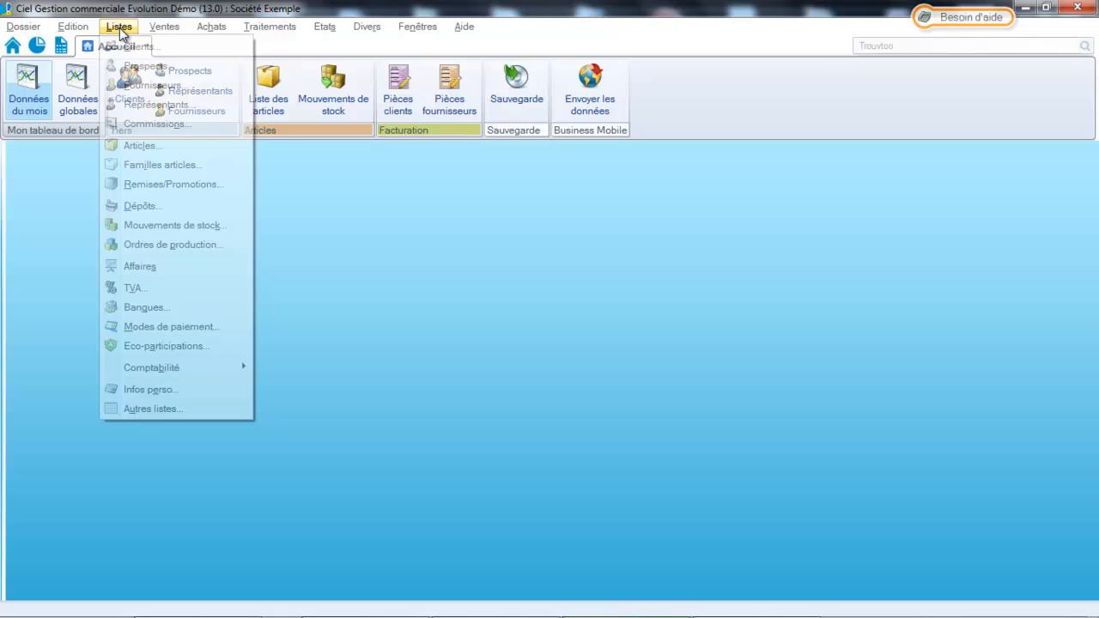
{"action": "left_click", "coordinate": [168, 391]}
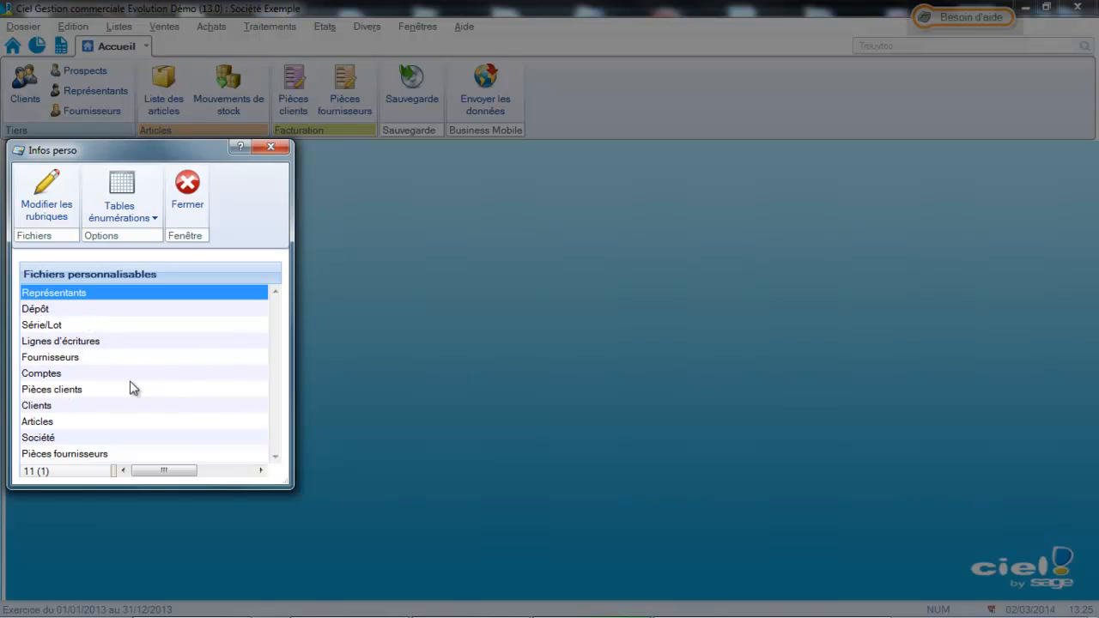
{"action": "left_click", "coordinate": [69, 389]}
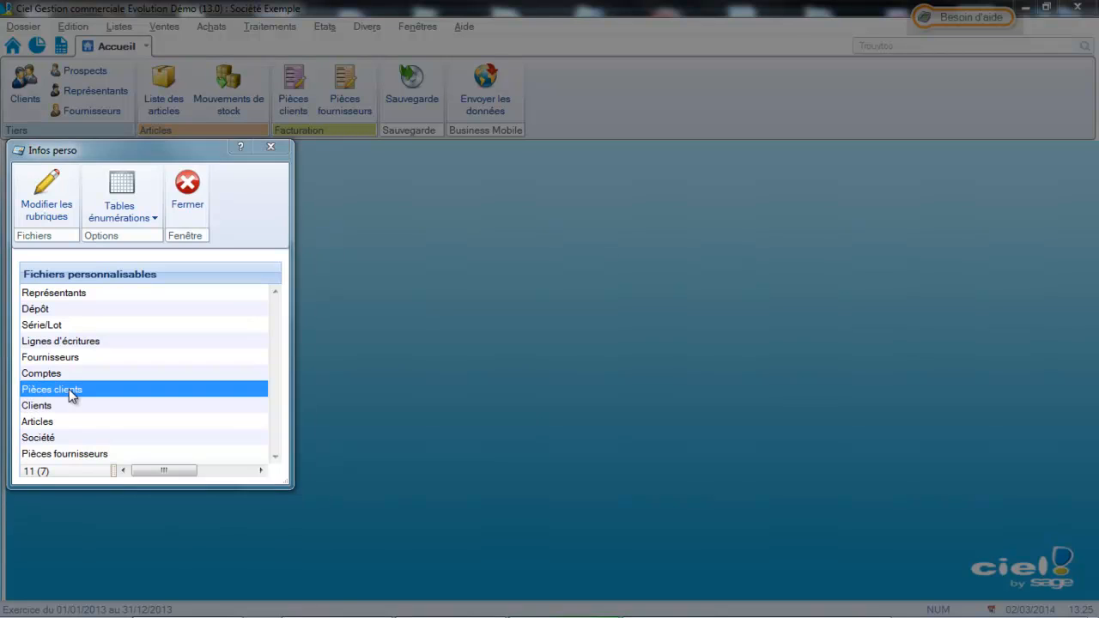
{"action": "double_click", "coordinate": [71, 394]}
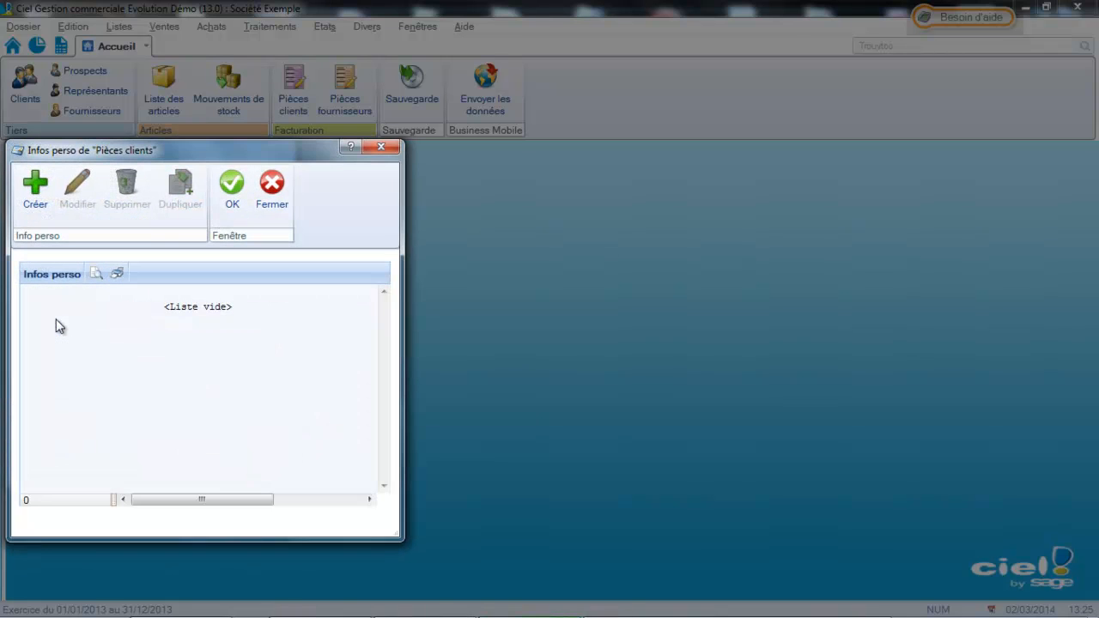
Step: Create a custom field named "N° d'intervention" of type Texte for the customer documents
{"action": "left_click", "coordinate": [45, 211]}
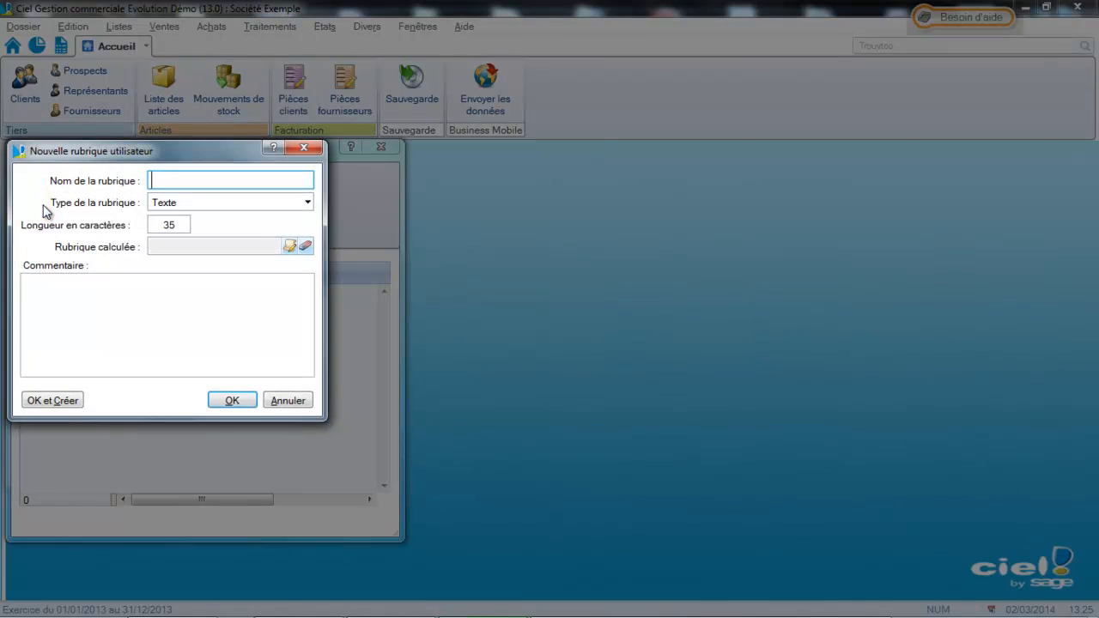
{"action": "type", "text": "N° d'intervention"}
{"action": "key", "text": "Tab"}
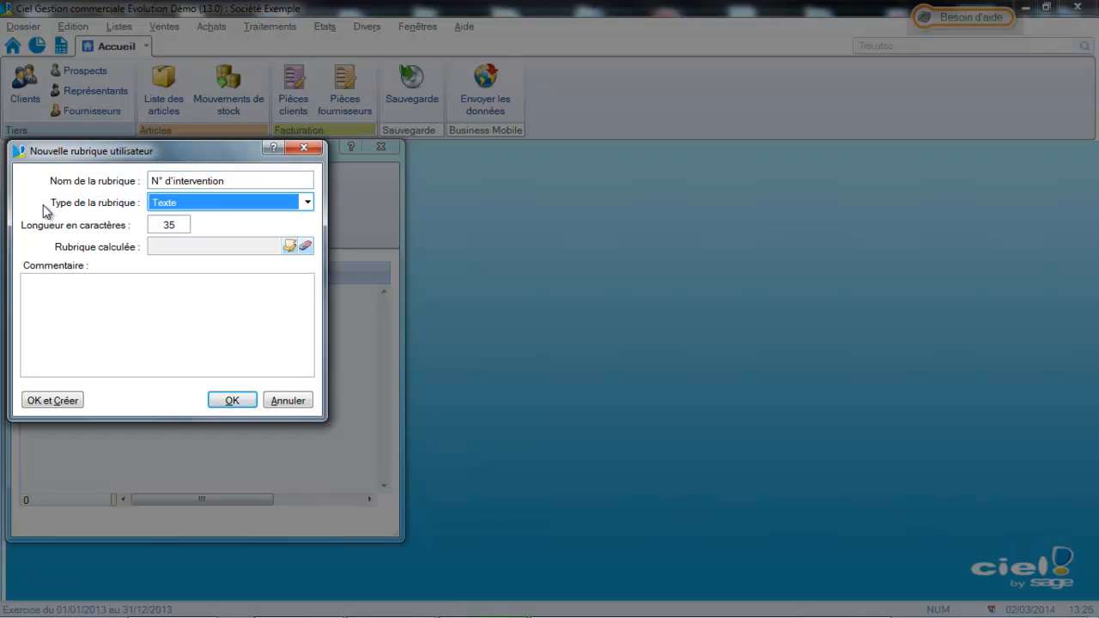
{"action": "left_click", "coordinate": [311, 205]}
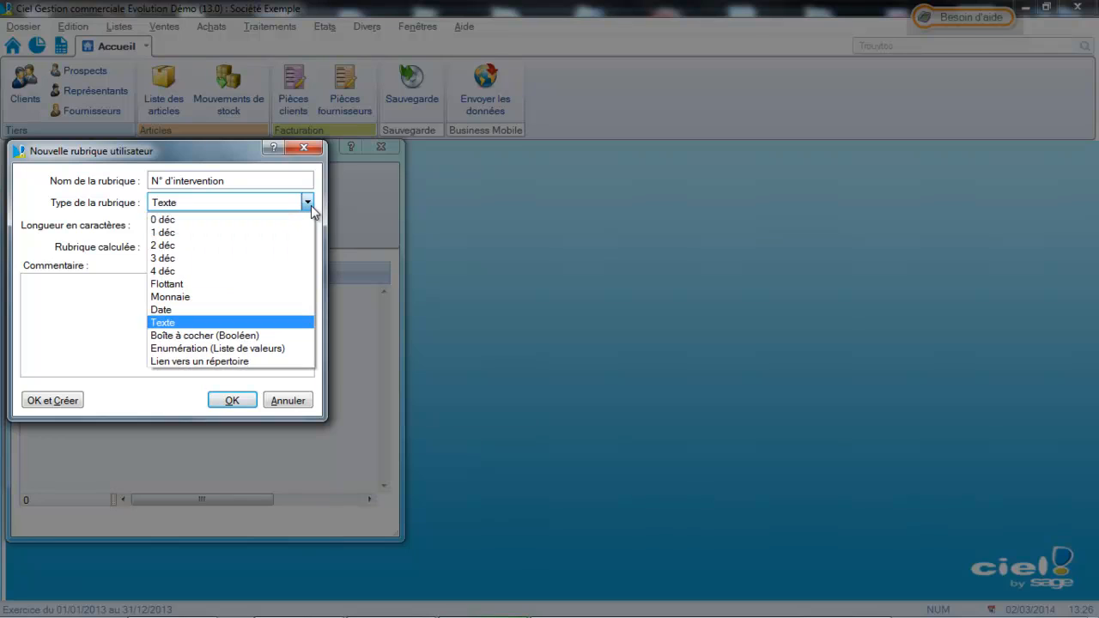
{"action": "left_click", "coordinate": [236, 322]}
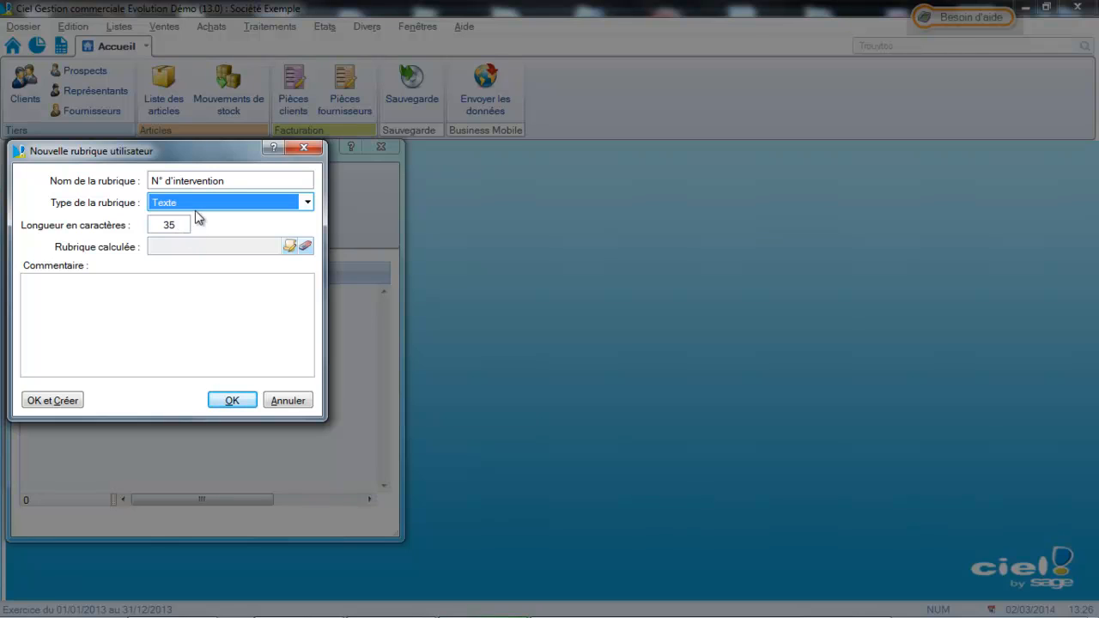
{"action": "left_click", "coordinate": [240, 401]}
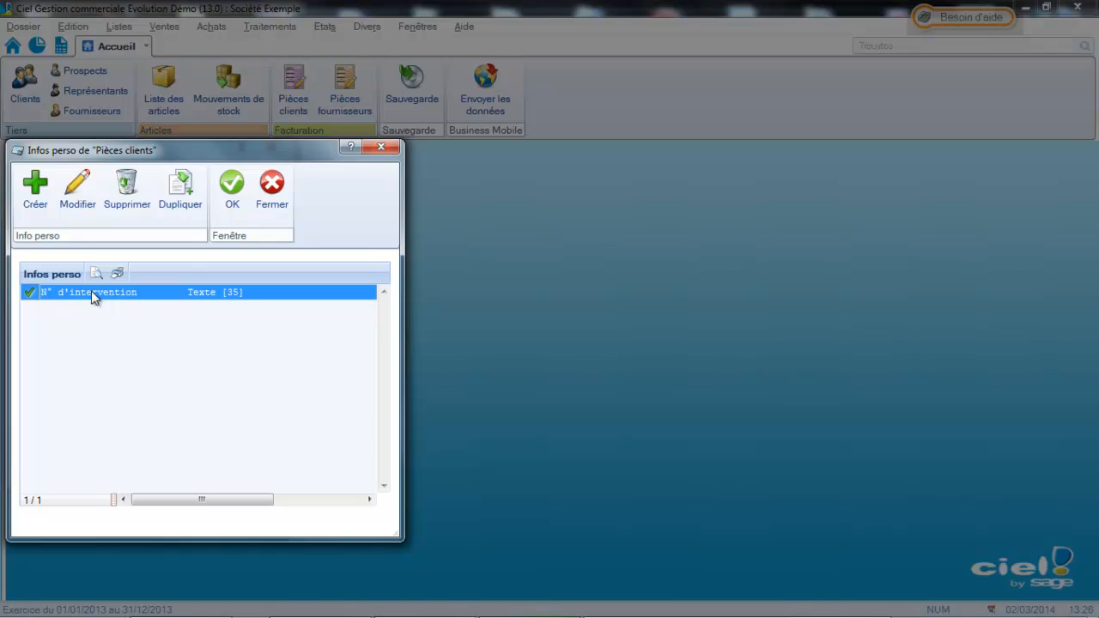
Step: Save the custom fields of the Pièces clients file, accept the update and close the Infos perso window
{"action": "left_click", "coordinate": [35, 195]}
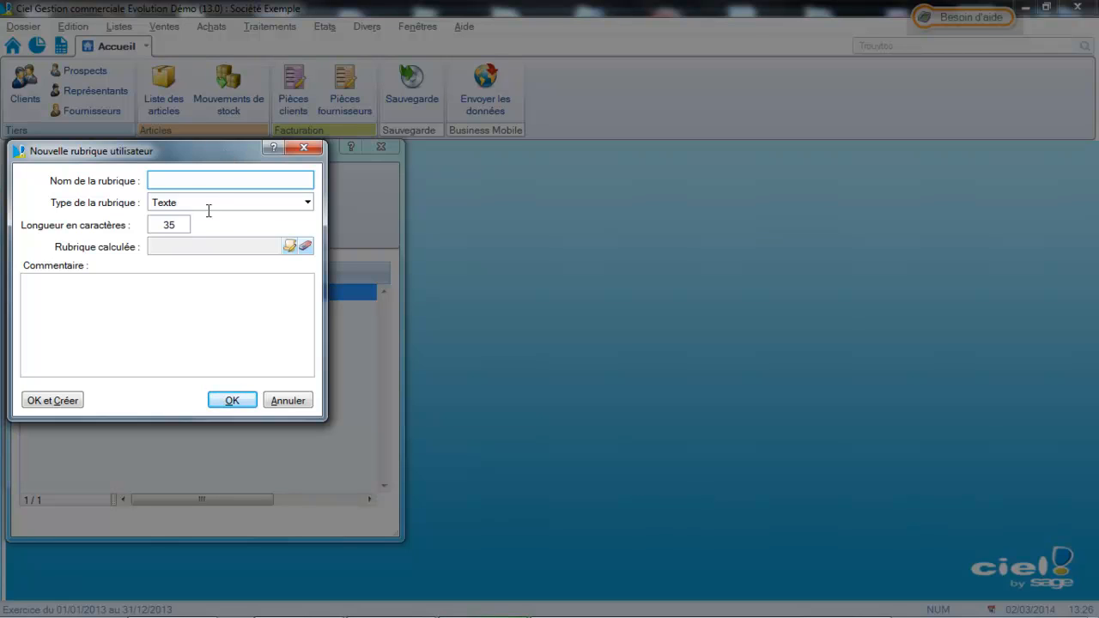
{"action": "left_click", "coordinate": [302, 399]}
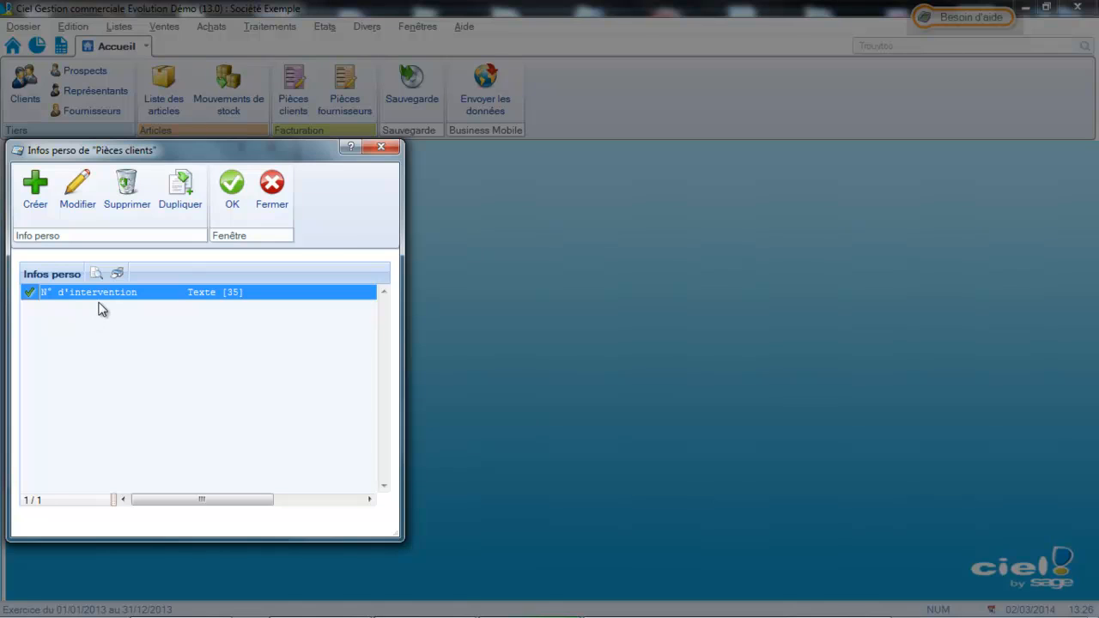
{"action": "left_click", "coordinate": [236, 198]}
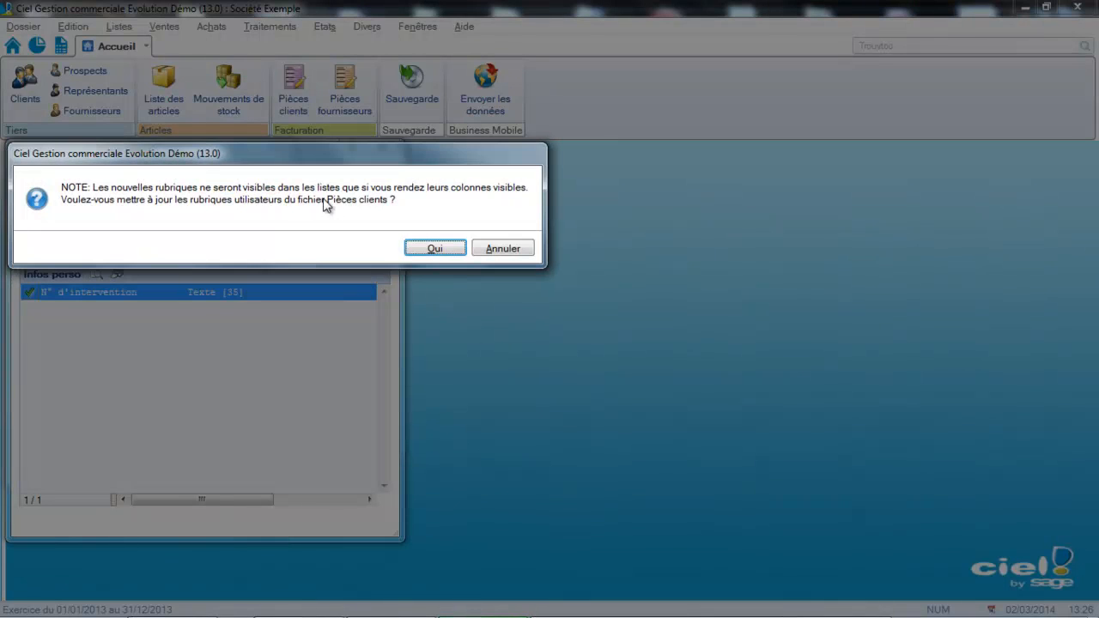
{"action": "left_click", "coordinate": [425, 246]}
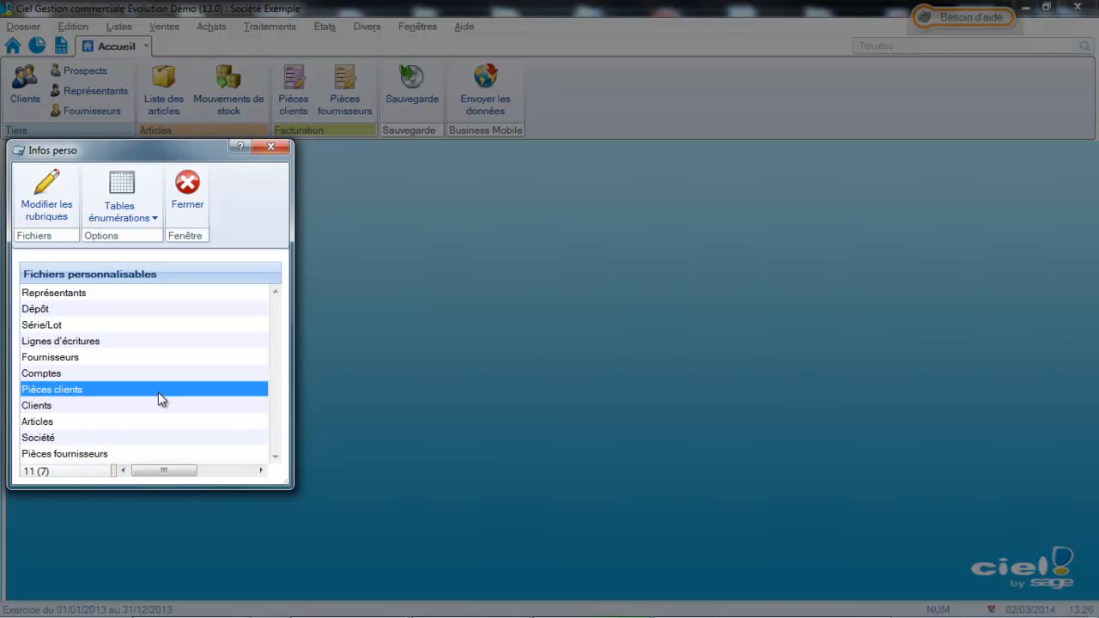
{"action": "left_click", "coordinate": [190, 199]}
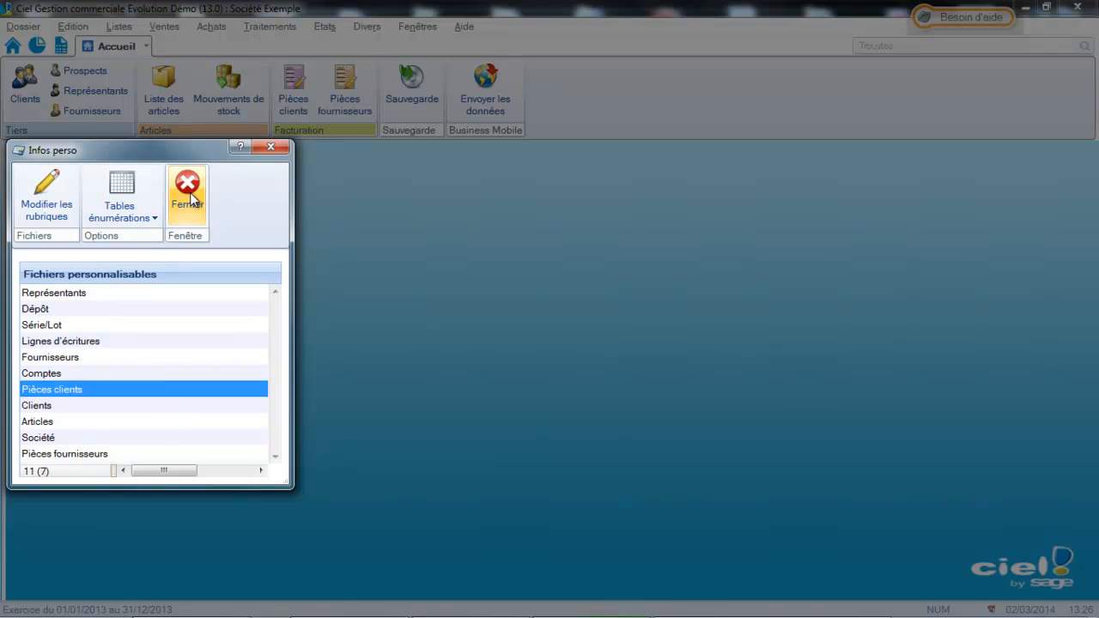
Step: Open the Hotel De Luna Park order dated 02/03/2014 from the customer orders list
{"action": "left_click", "coordinate": [160, 28]}
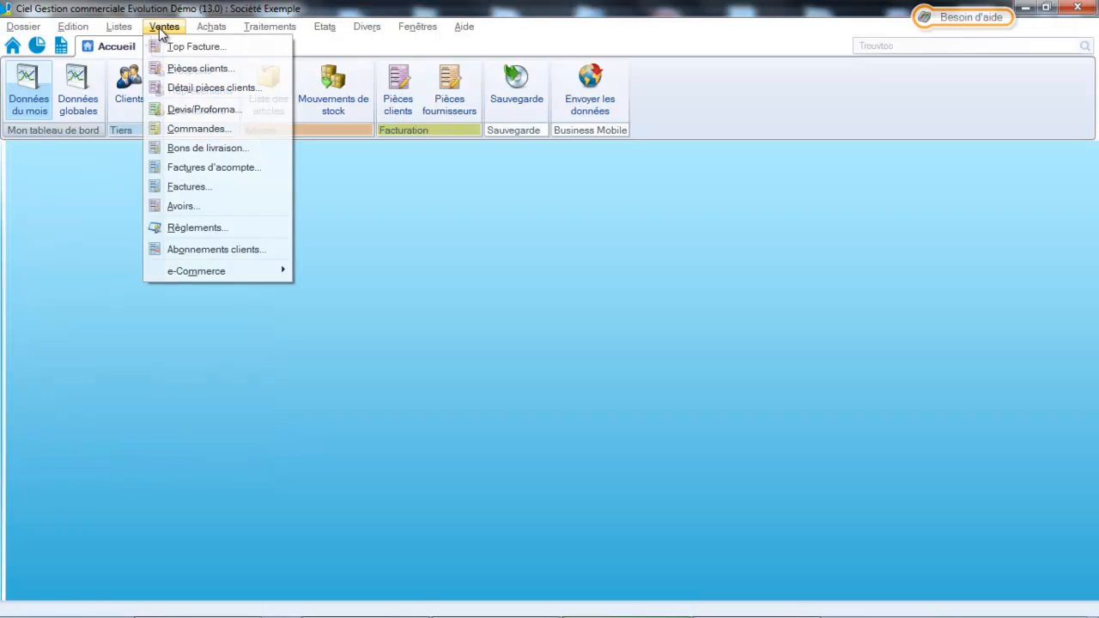
{"action": "left_click", "coordinate": [176, 128]}
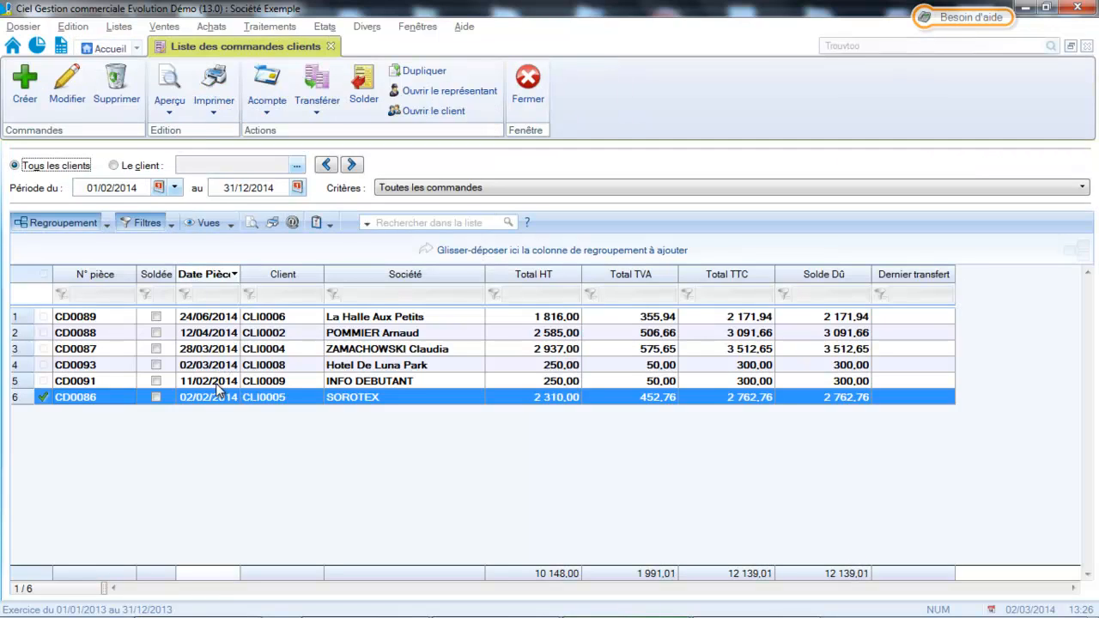
{"action": "left_click", "coordinate": [226, 368]}
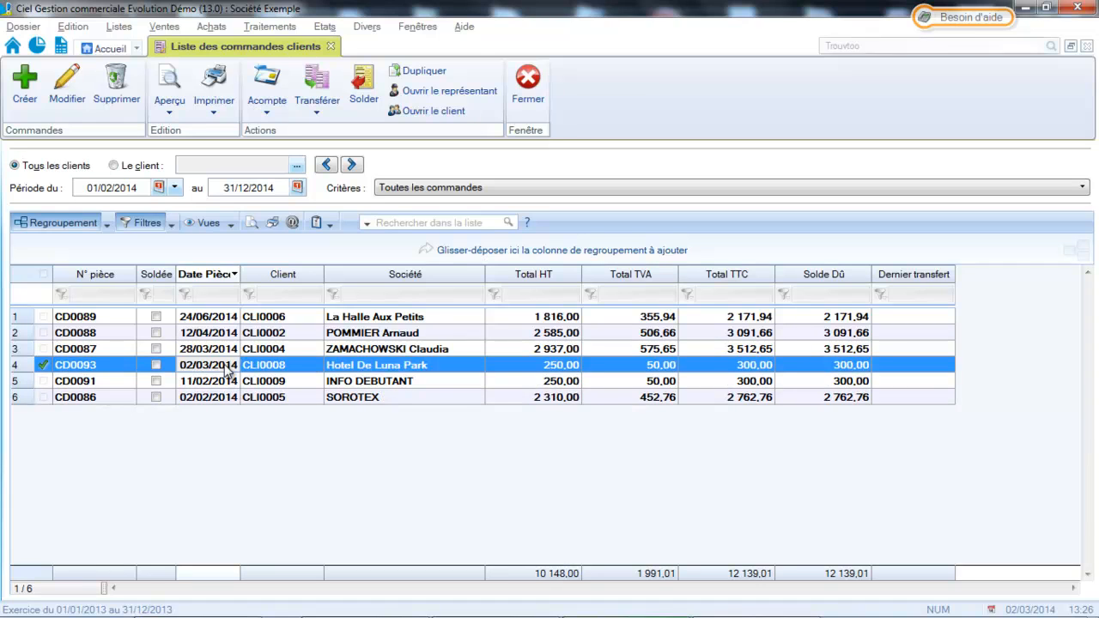
{"action": "double_click", "coordinate": [227, 368]}
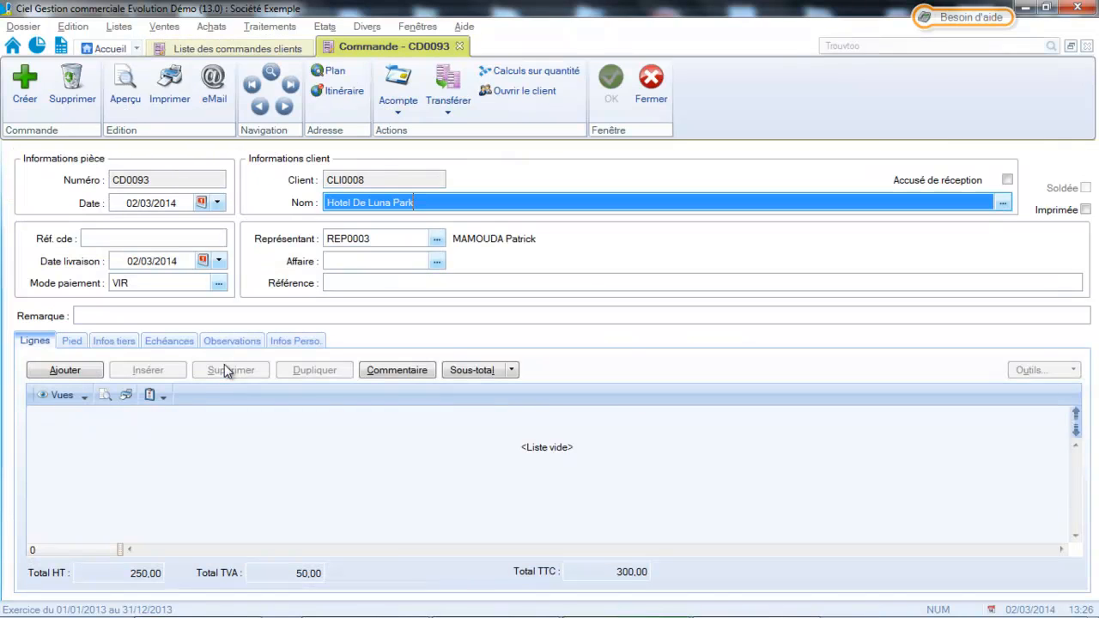
Step: Enter 123456 as the order's N° d'intervention in its custom information, widening the Rubriques column, and save the order
{"action": "left_click", "coordinate": [292, 342]}
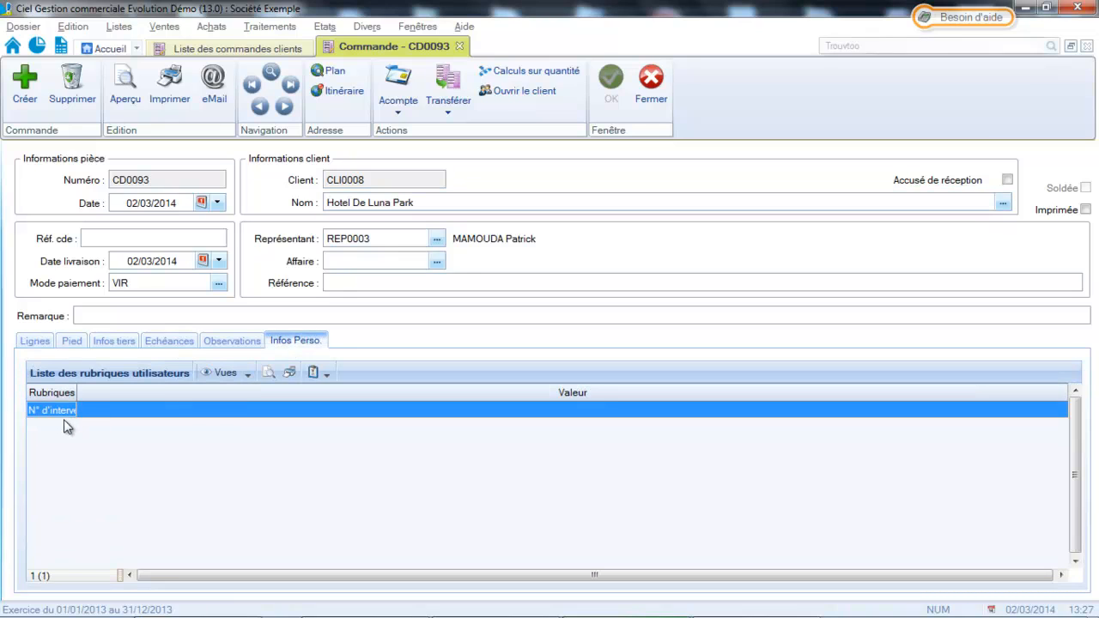
{"action": "left_click_drag", "start_coordinate": [78, 392], "coordinate": [172, 393]}
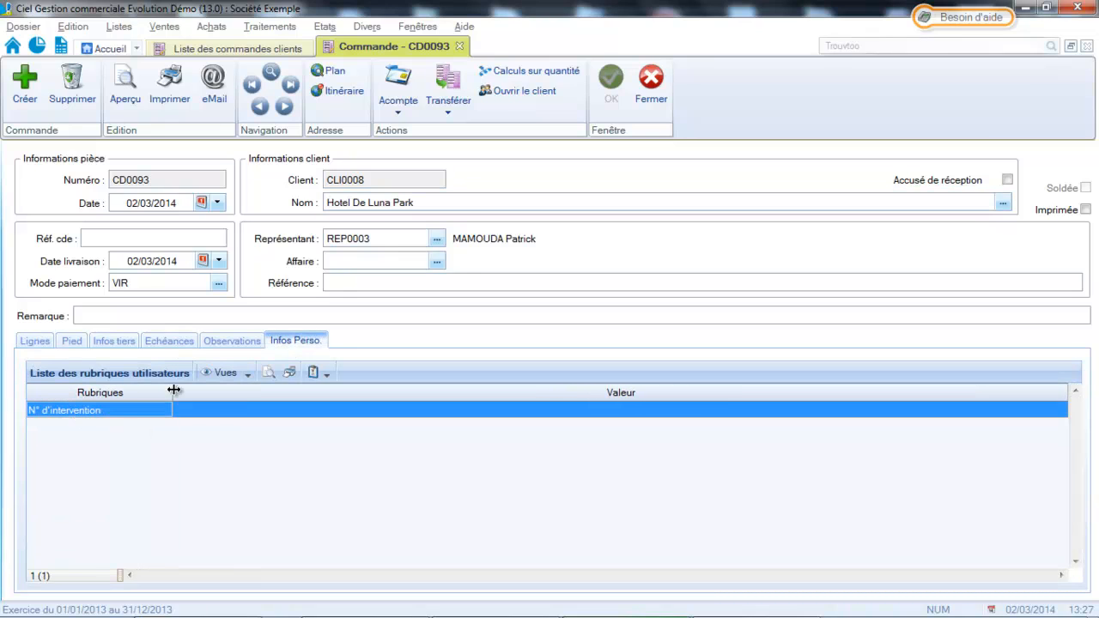
{"action": "left_click", "coordinate": [201, 413]}
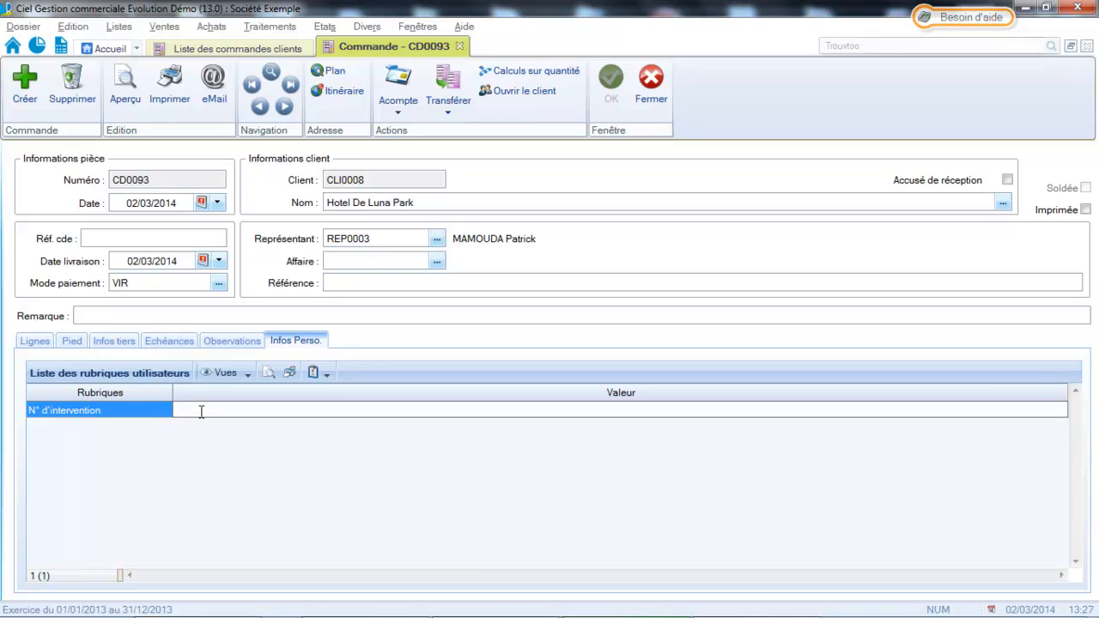
{"action": "type", "text": "123456"}
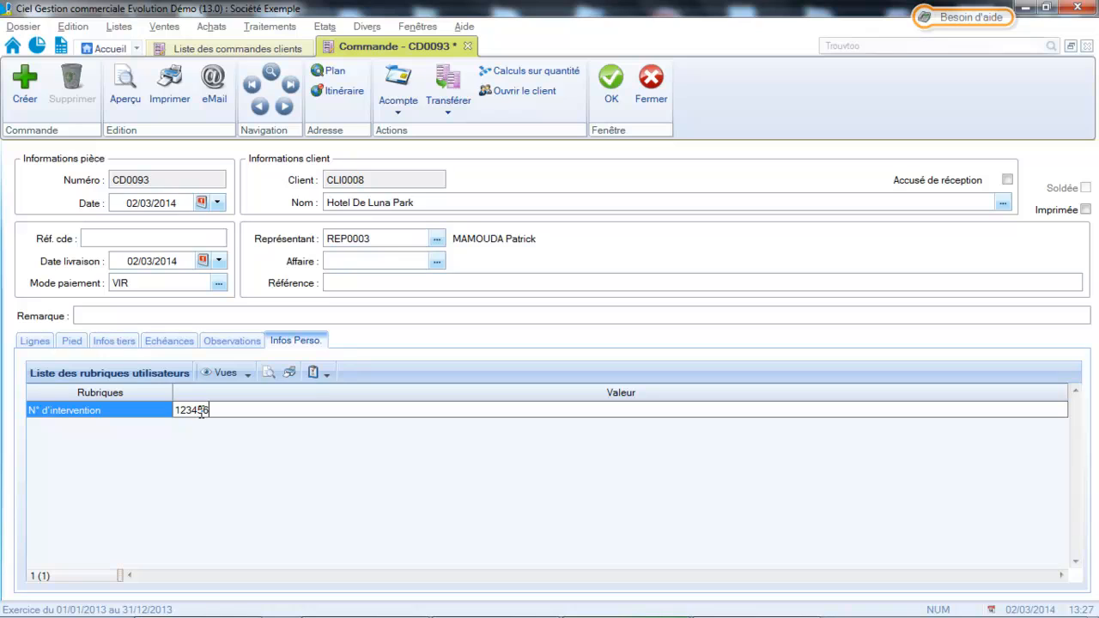
{"action": "key", "text": "Return"}
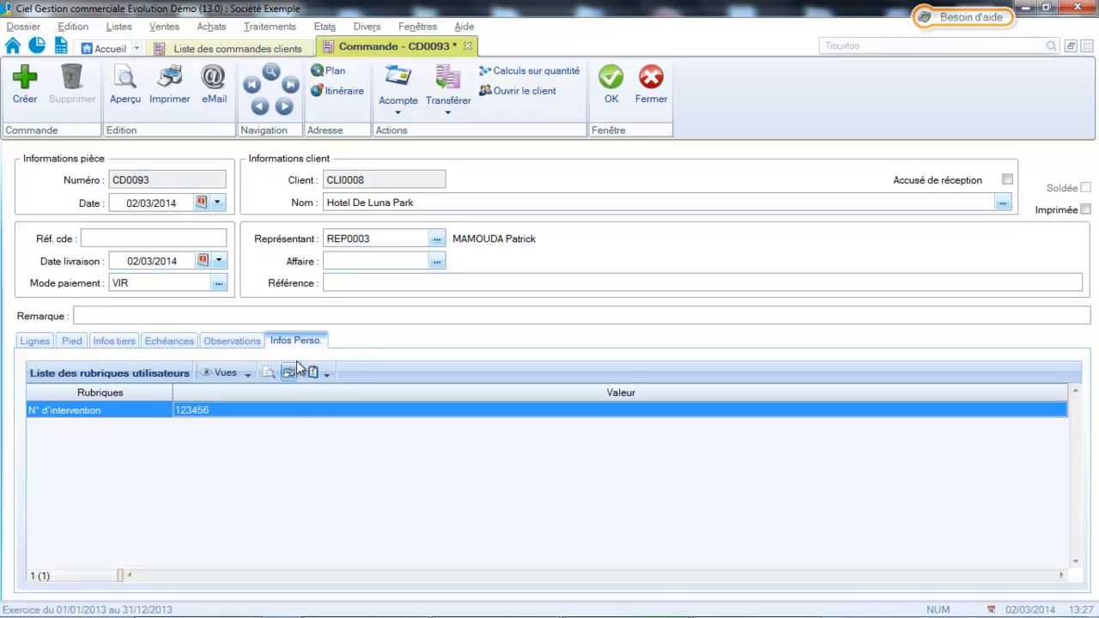
{"action": "left_click", "coordinate": [611, 89]}
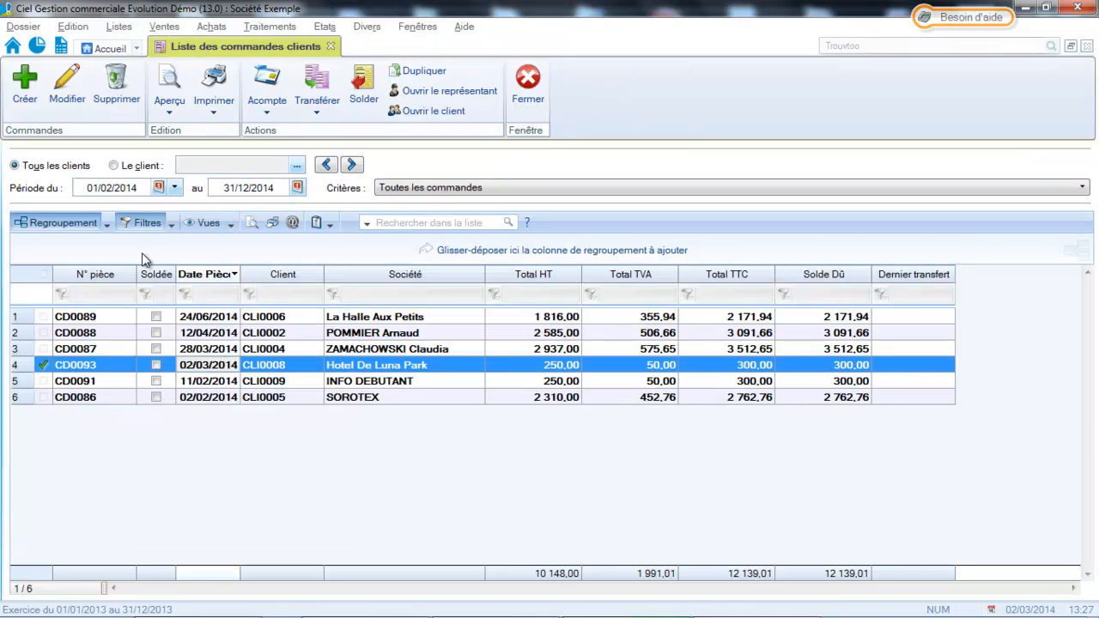
Step: Check the custom information of the customer delivery note dated 26/04/2014 and close the note
{"action": "left_click", "coordinate": [165, 26]}
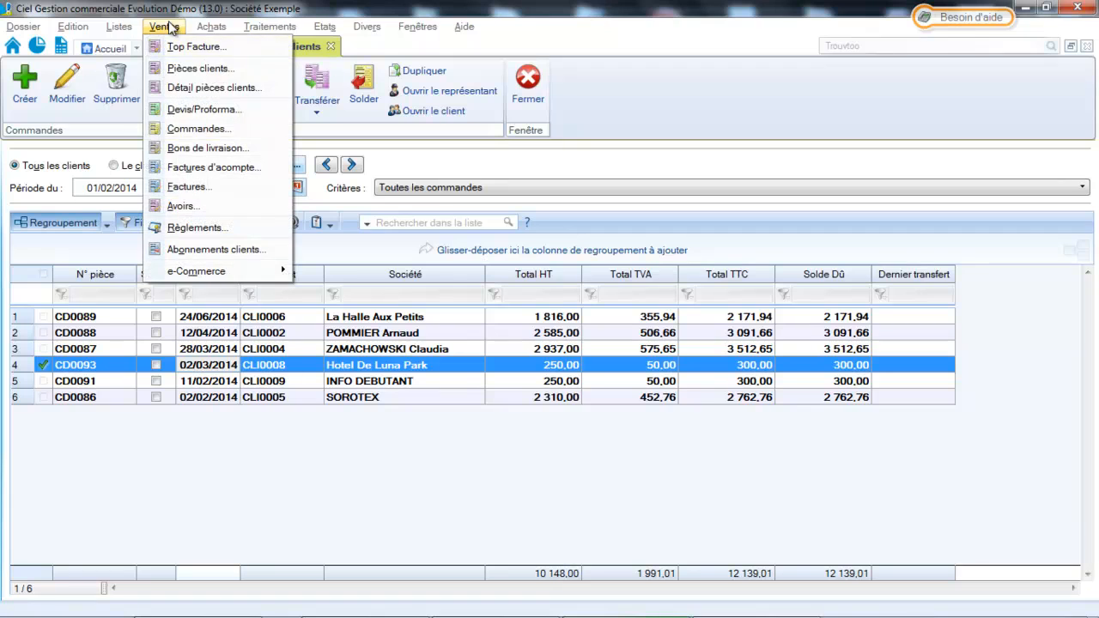
{"action": "left_click", "coordinate": [178, 151]}
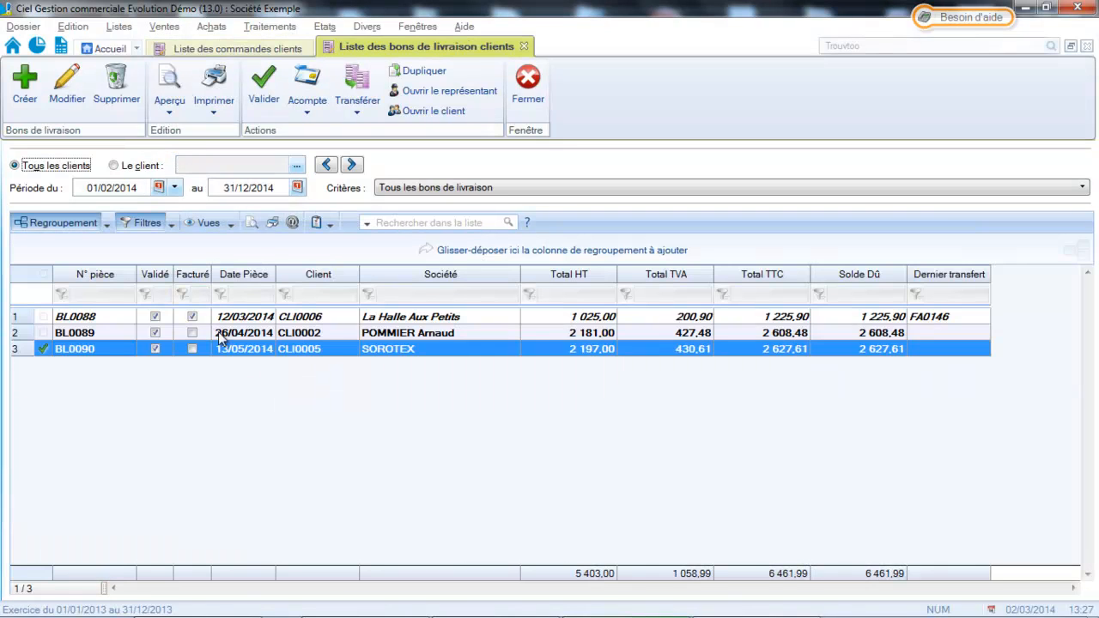
{"action": "left_click", "coordinate": [225, 335]}
{"action": "double_click", "coordinate": [225, 335]}
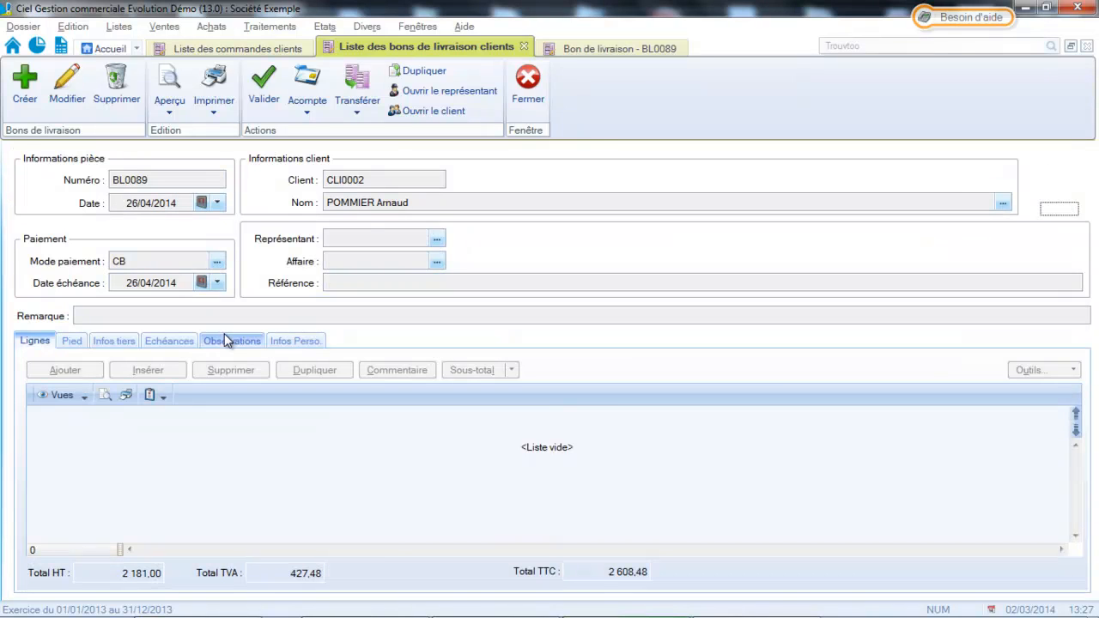
{"action": "left_click", "coordinate": [298, 342]}
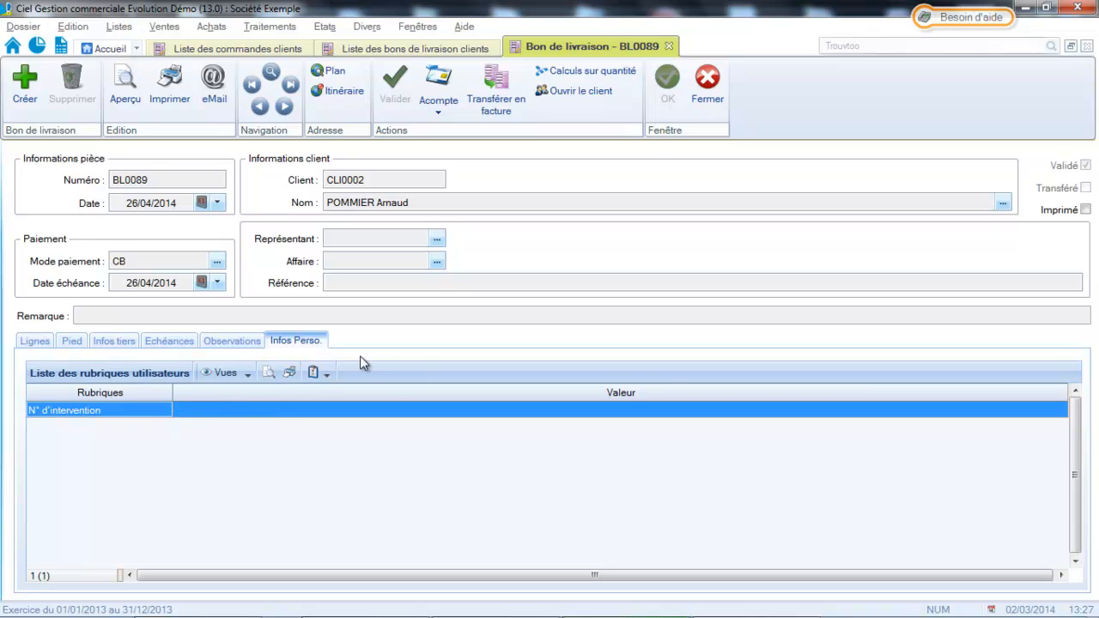
{"action": "left_click", "coordinate": [703, 94]}
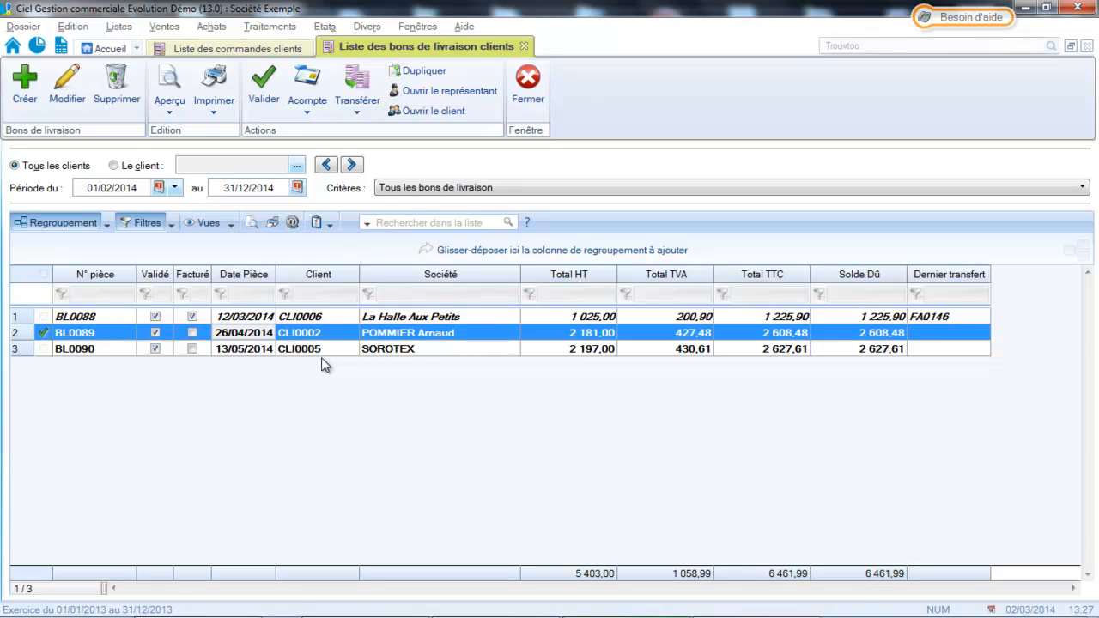
Step: Open the user-defined Devis layout of the Dessin pièces clients family from the customizable reports (Etats paramétrables) for editing
{"action": "left_click", "coordinate": [21, 26]}
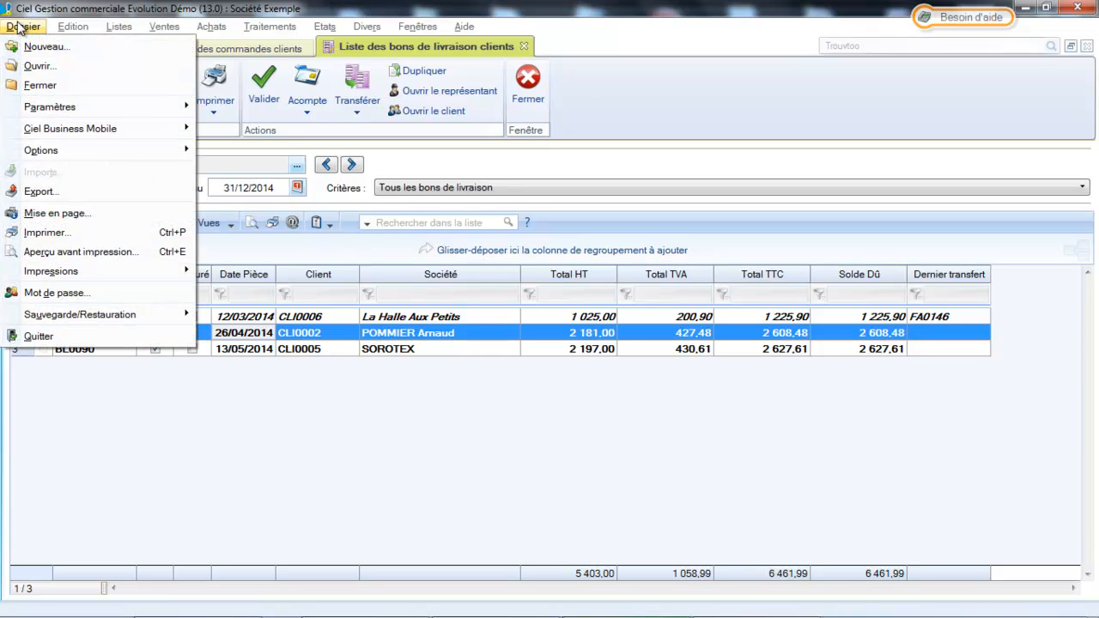
{"action": "mouse_move", "coordinate": [19, 153]}
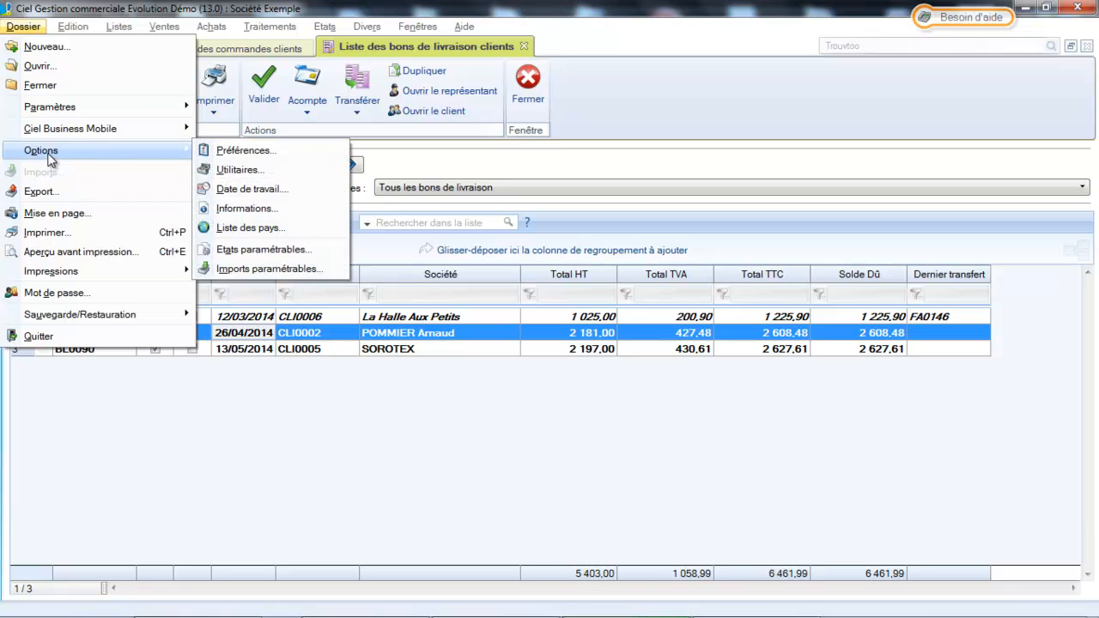
{"action": "left_click", "coordinate": [249, 252]}
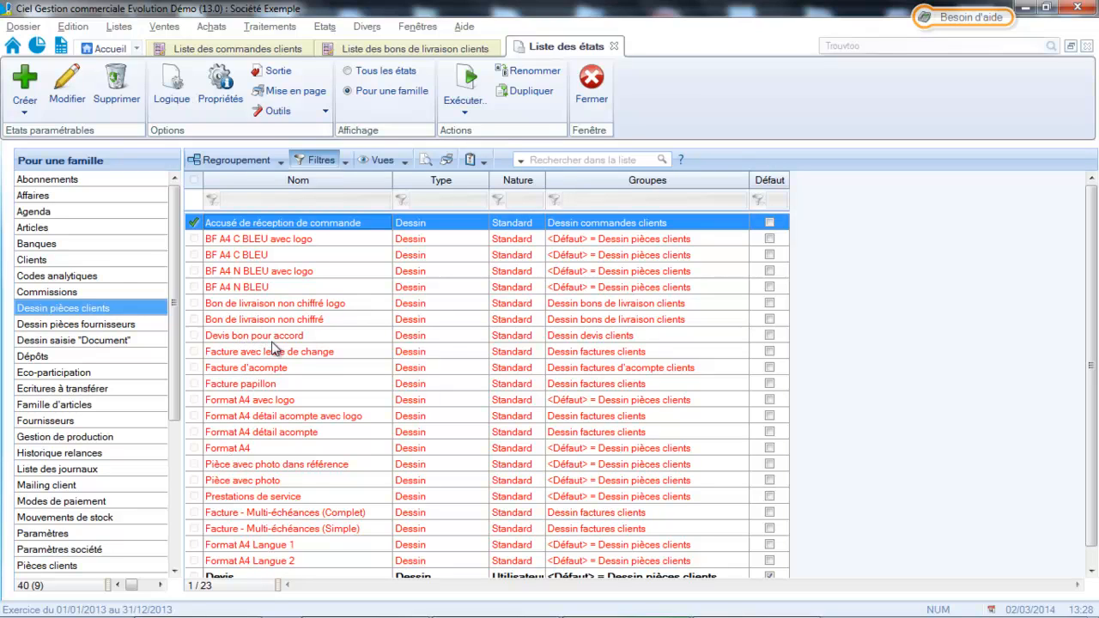
{"action": "scroll", "coordinate": [1086, 258], "scroll_direction": "down", "scroll_amount": 1}
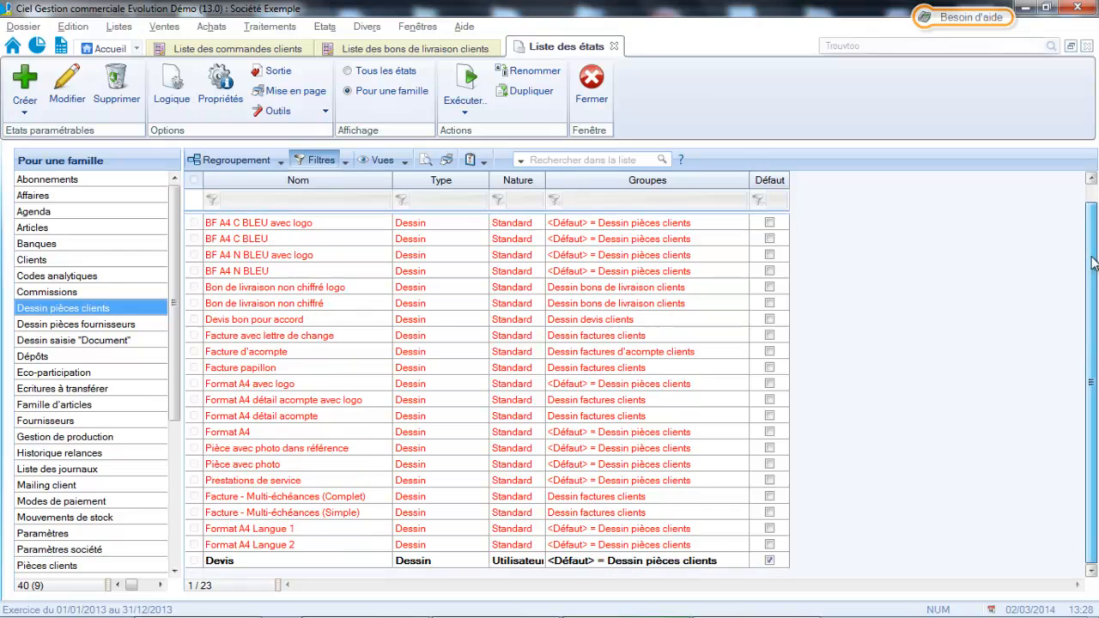
{"action": "left_click", "coordinate": [225, 561]}
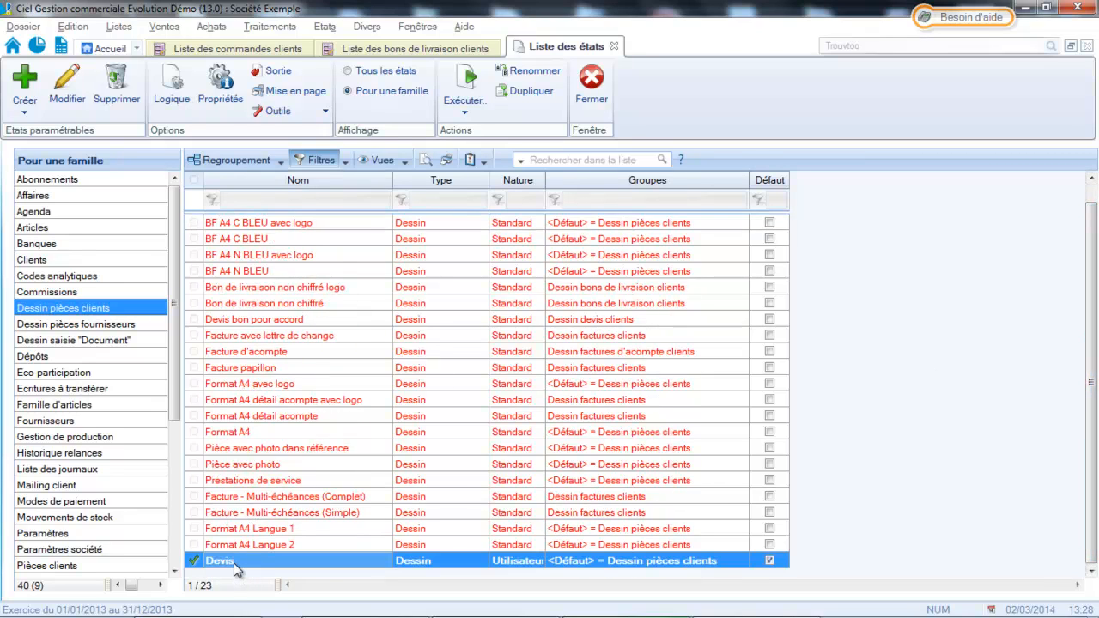
{"action": "double_click", "coordinate": [234, 562]}
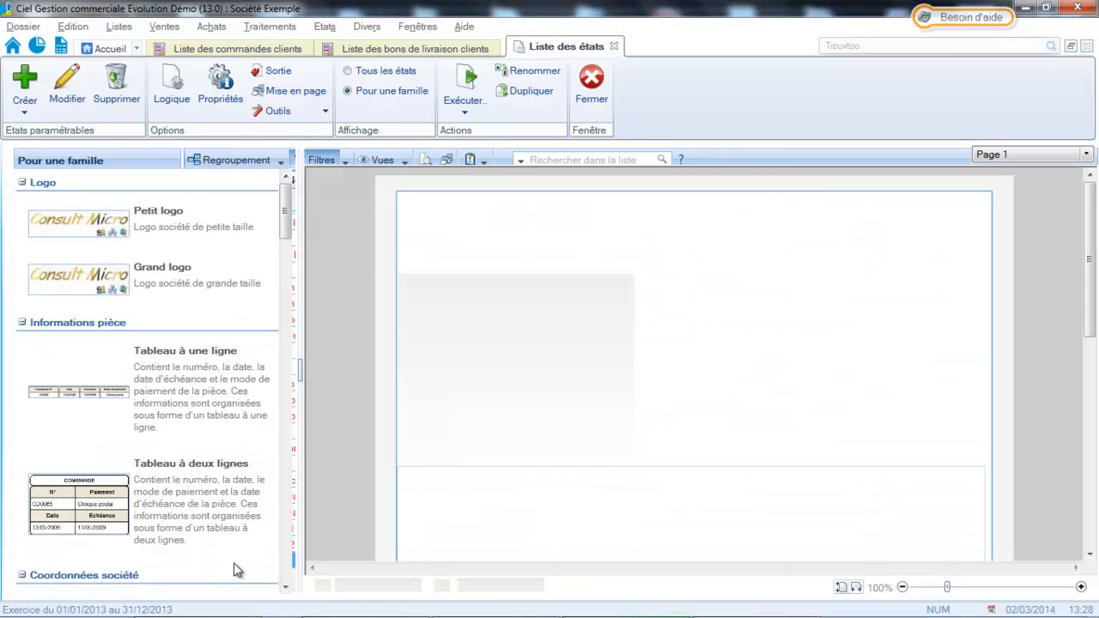
Step: Replace the existing N° d'intervention field below the header boxes with a text label about 54.9 × 6.6 mm reading "N° intervention :"
{"action": "left_click", "coordinate": [716, 263]}
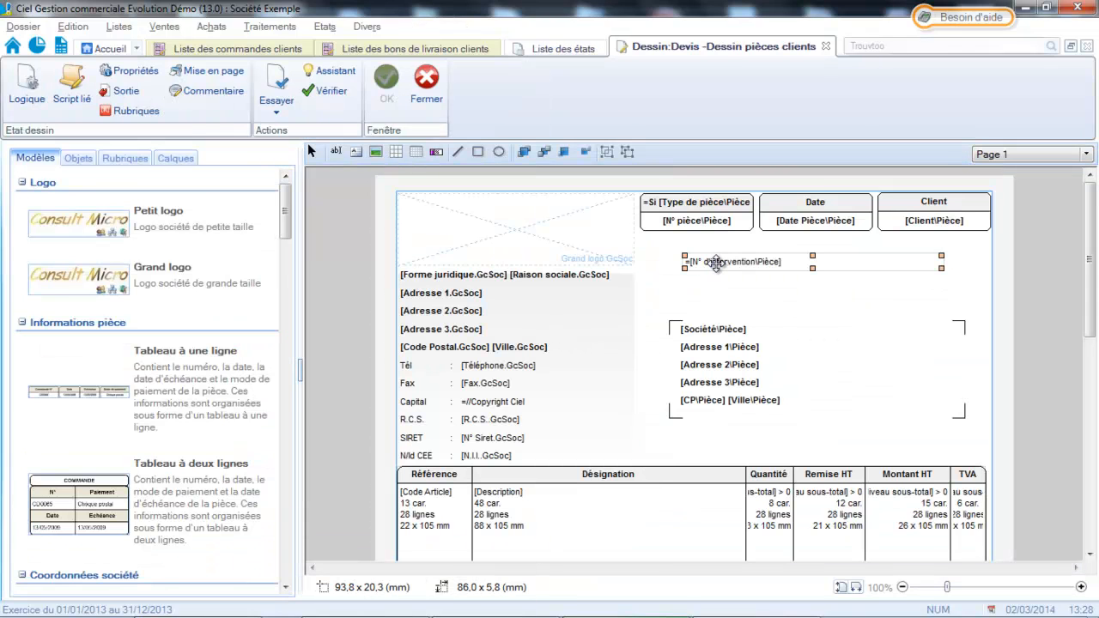
{"action": "key", "text": "Delete"}
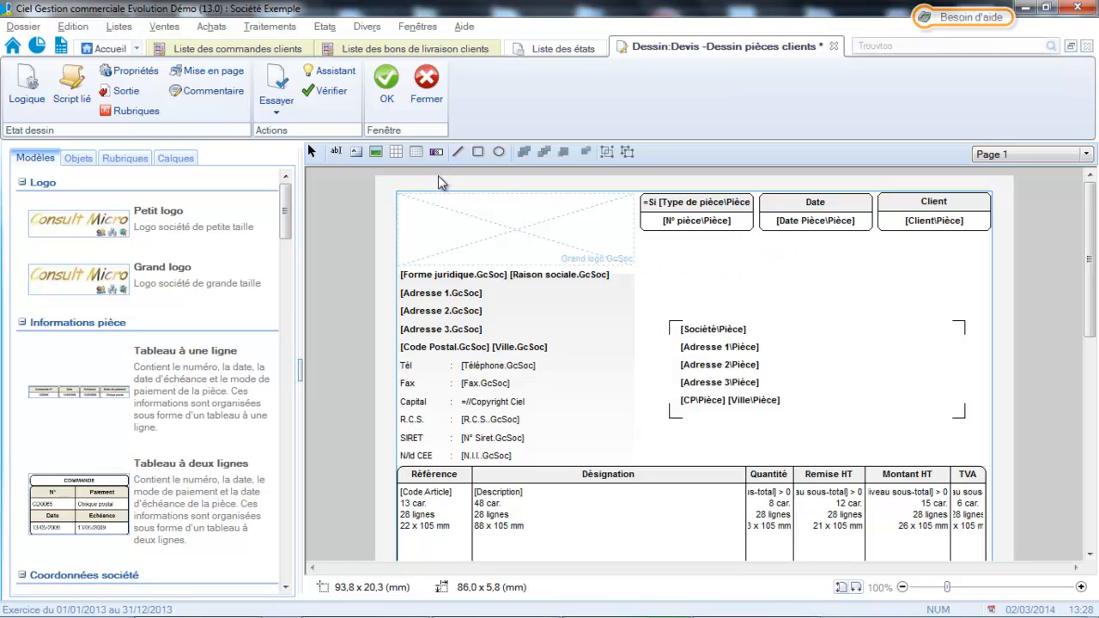
{"action": "left_click", "coordinate": [356, 152]}
{"action": "left_click_drag", "start_coordinate": [656, 255], "coordinate": [824, 264]}
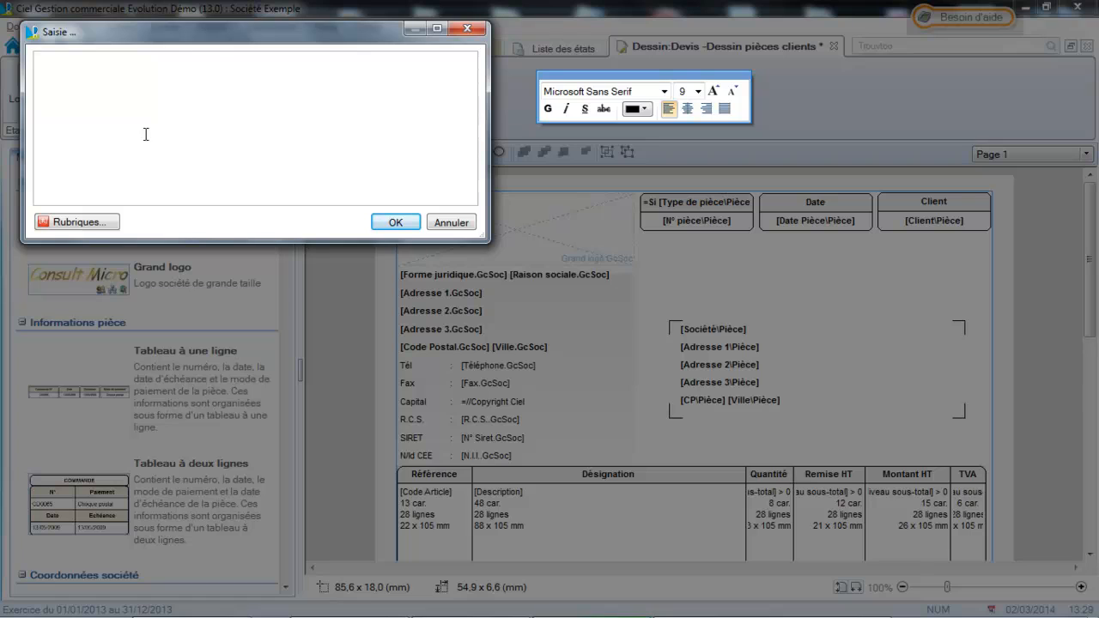
{"action": "type", "text": "N"}
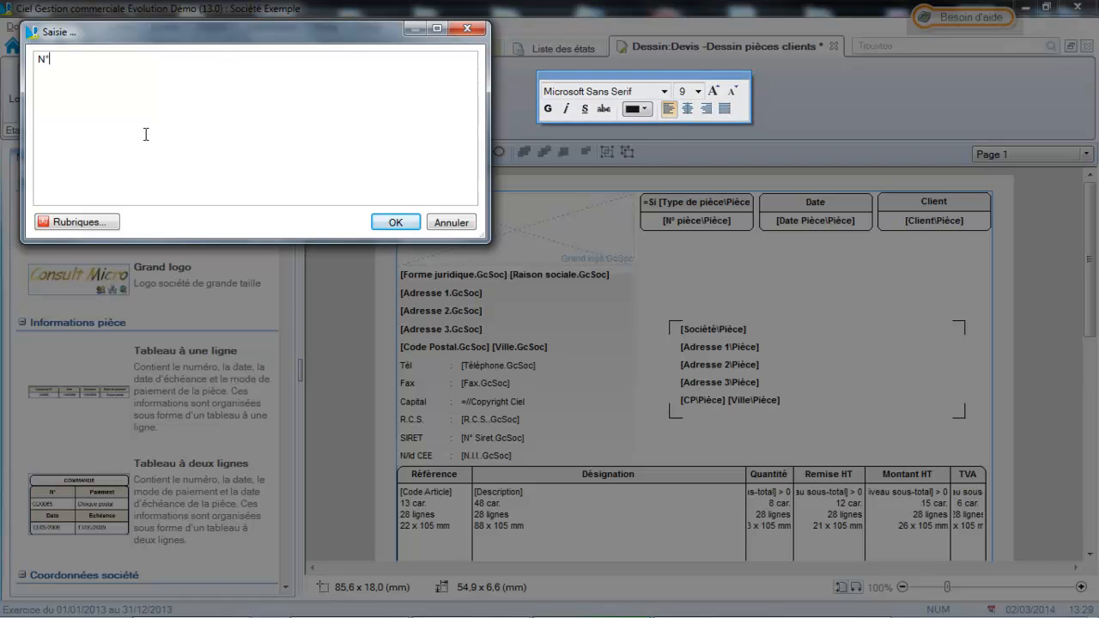
{"action": "type", "text": "° intervention :"}
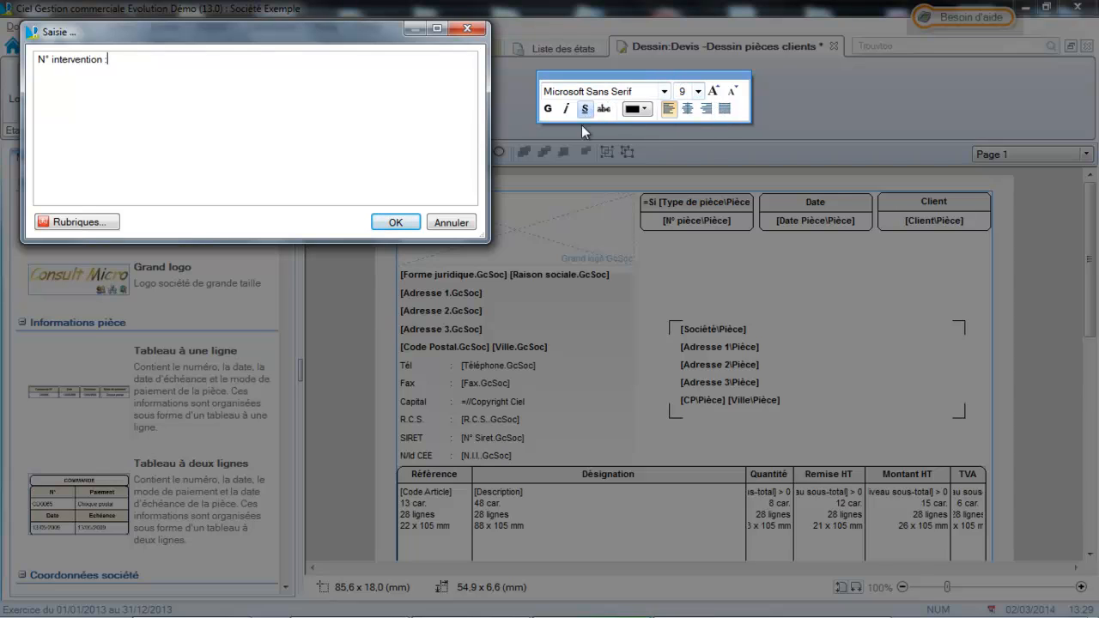
{"action": "left_click", "coordinate": [396, 222]}
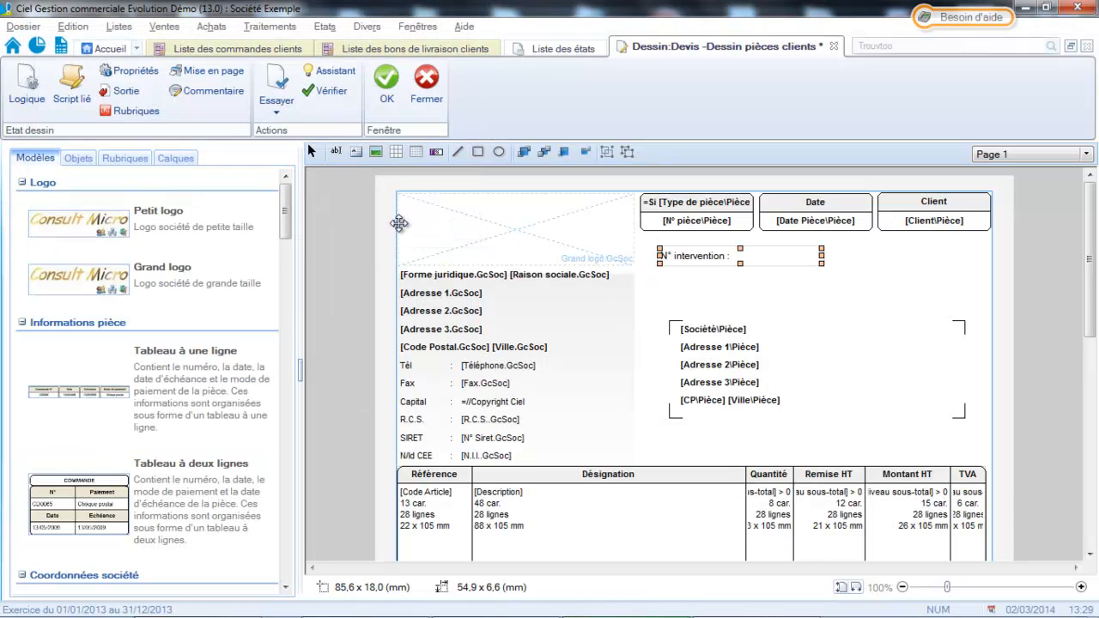
{"action": "left_click", "coordinate": [816, 314]}
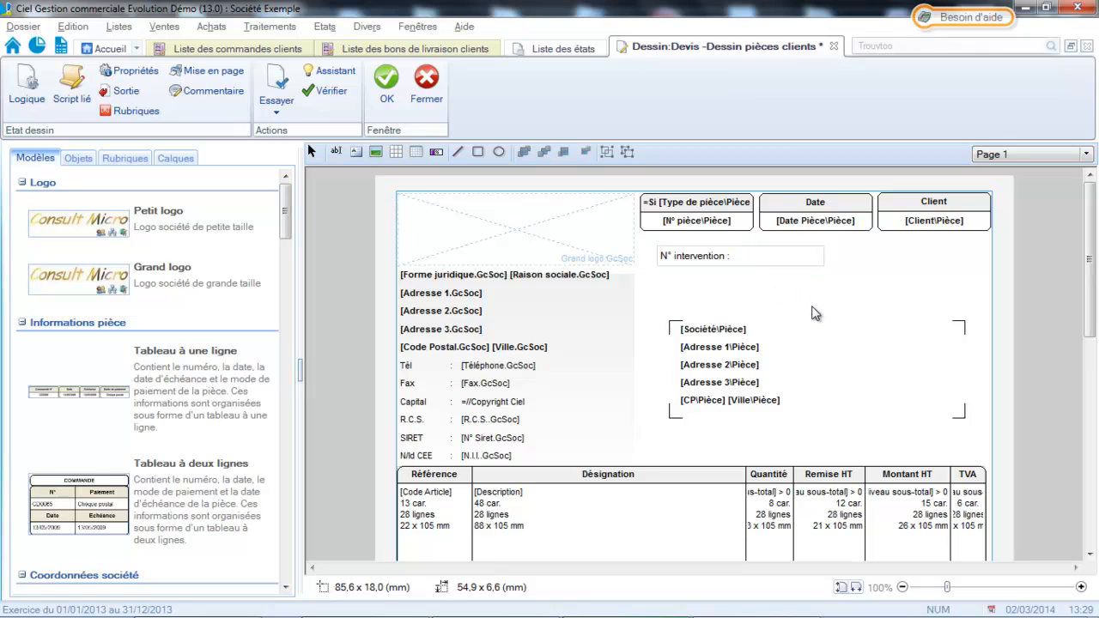
Step: Narrow the "N° intervention :" label to about 26.7 mm so it fits closely around its text
{"action": "left_click", "coordinate": [761, 261]}
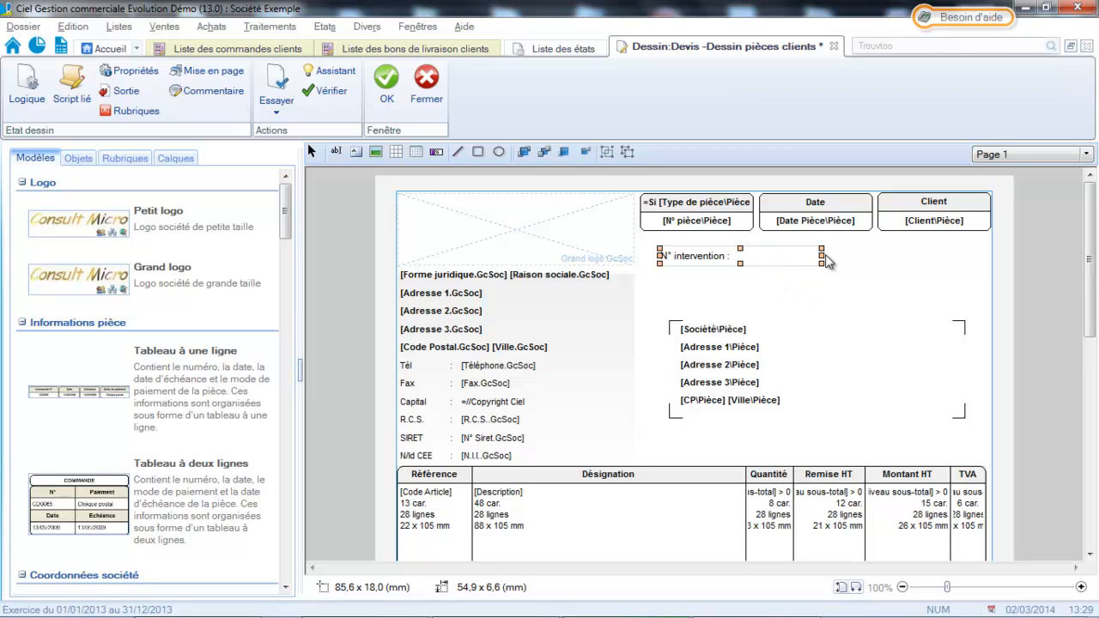
{"action": "left_click_drag", "start_coordinate": [822, 255], "coordinate": [735, 256]}
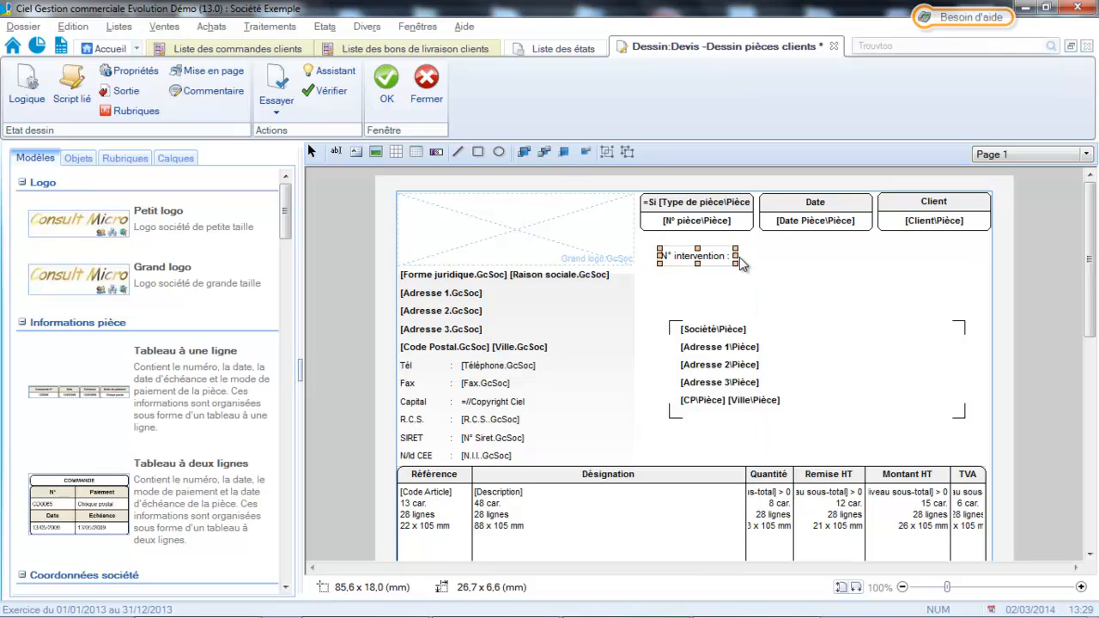
{"action": "left_click", "coordinate": [747, 266]}
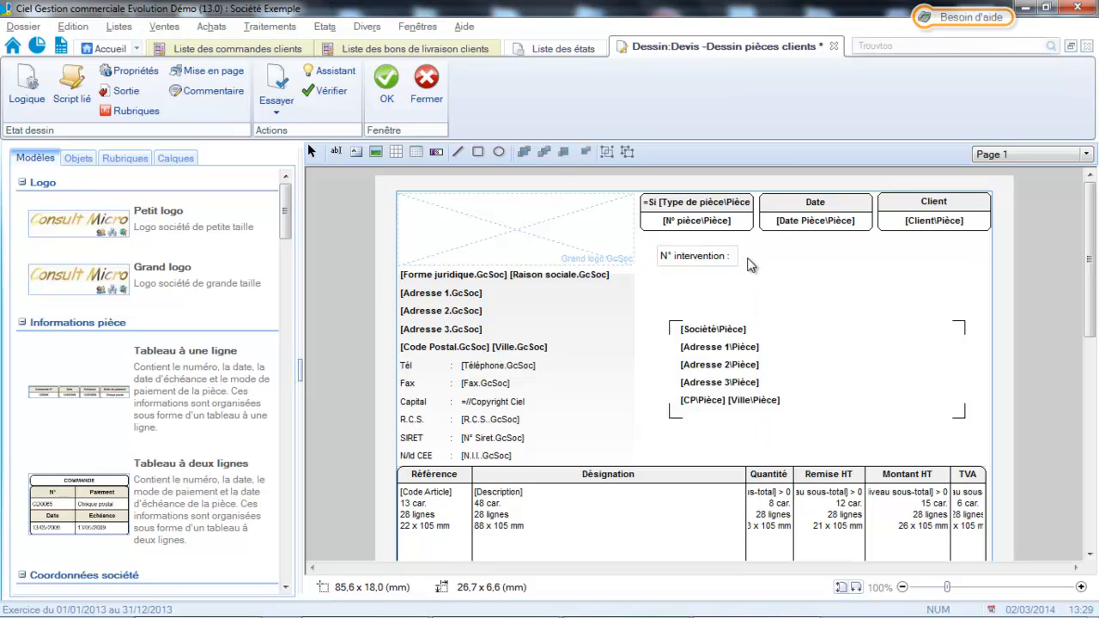
Step: Draw a value field about 61.5 × 6.6 mm just right of the "N° intervention :" label and open its script editor
{"action": "left_click", "coordinate": [336, 152]}
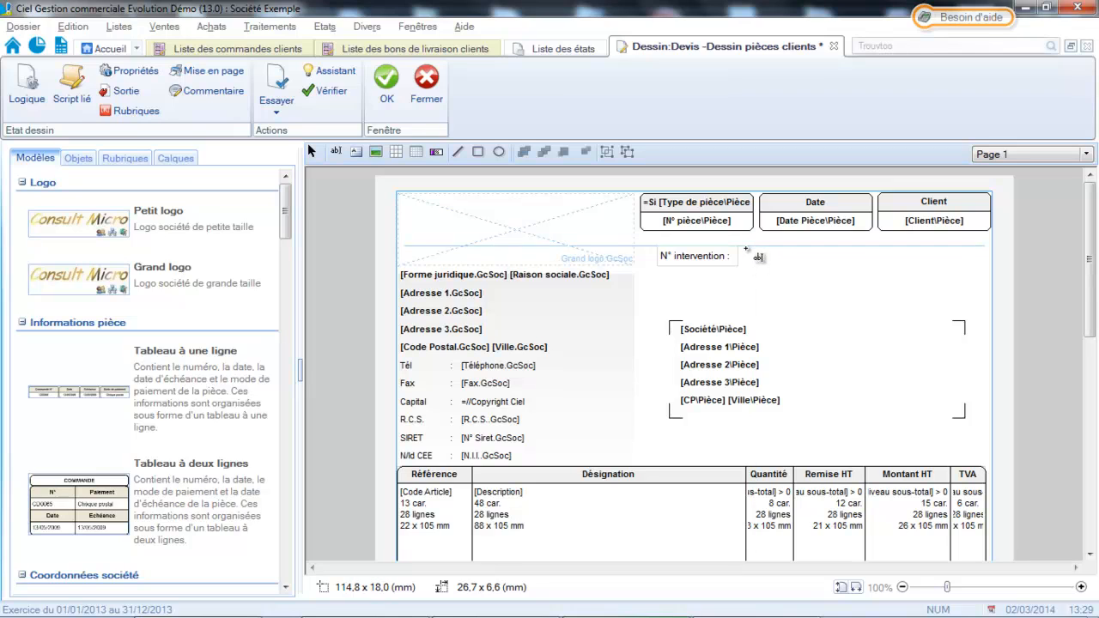
{"action": "left_click_drag", "start_coordinate": [746, 248], "coordinate": [933, 269]}
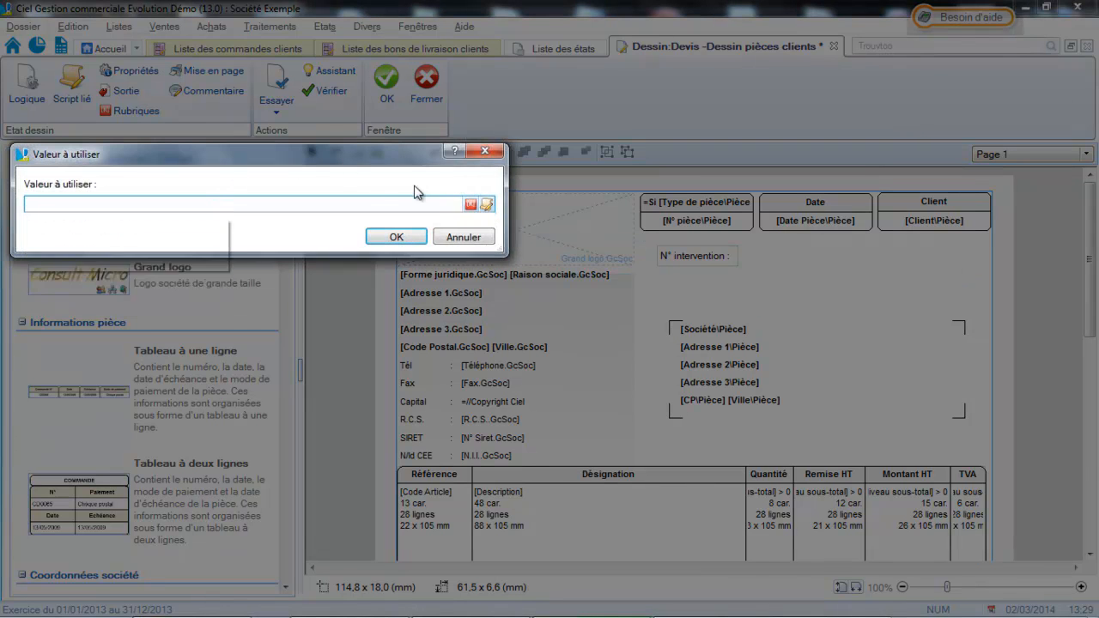
{"action": "left_click", "coordinate": [486, 204]}
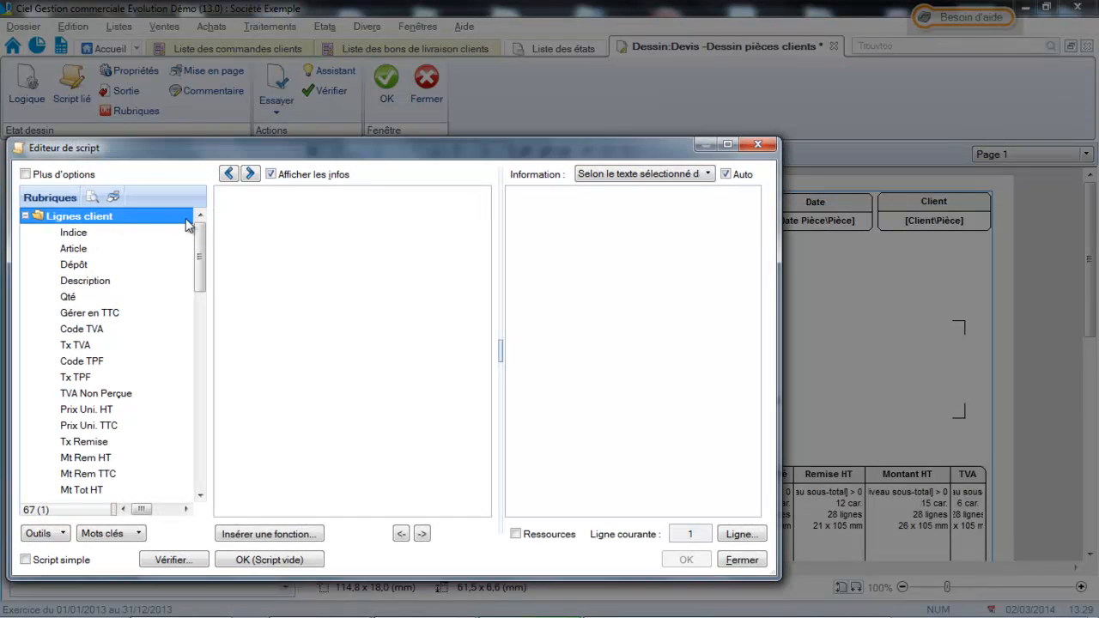
Step: Set the field's script to the N° d'intervention item of Pièces clients (Pièce), and save the Devis layout
{"action": "left_click_drag", "start_coordinate": [202, 233], "coordinate": [203, 414]}
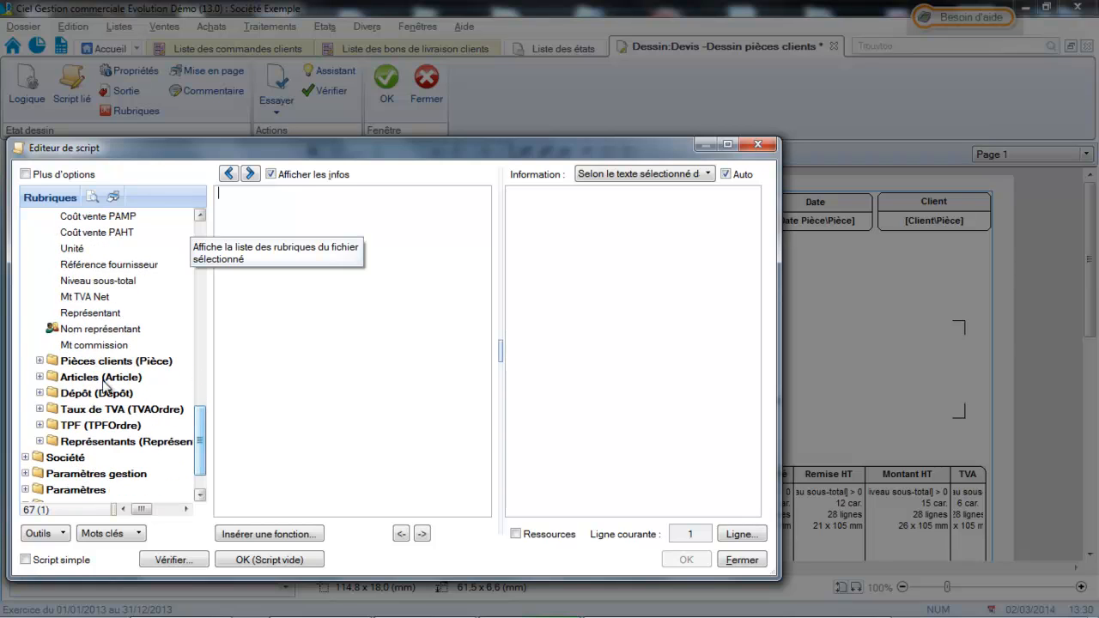
{"action": "left_click", "coordinate": [41, 363]}
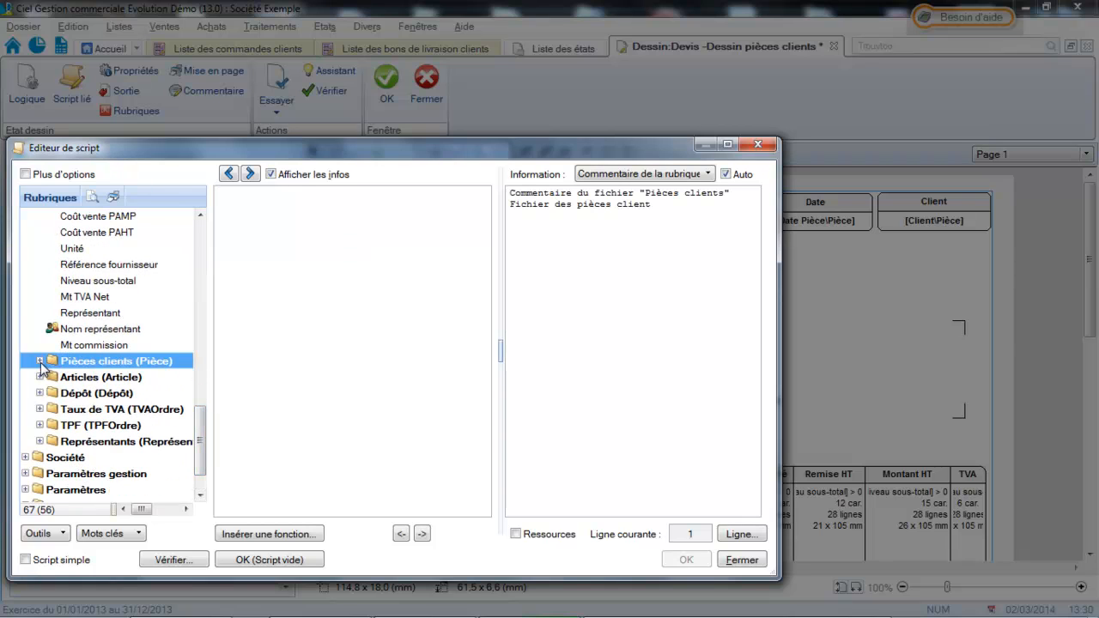
{"action": "left_click", "coordinate": [40, 361]}
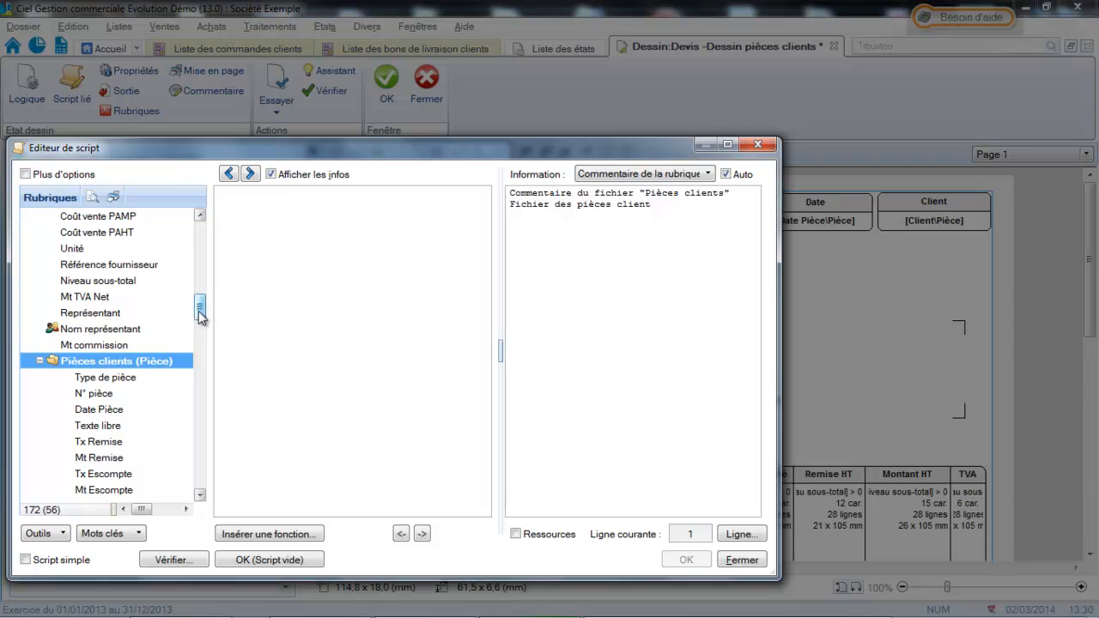
{"action": "scroll", "coordinate": [198, 311], "scroll_direction": "down", "scroll_amount": 1}
{"action": "left_click_drag", "start_coordinate": [199, 310], "coordinate": [207, 454]}
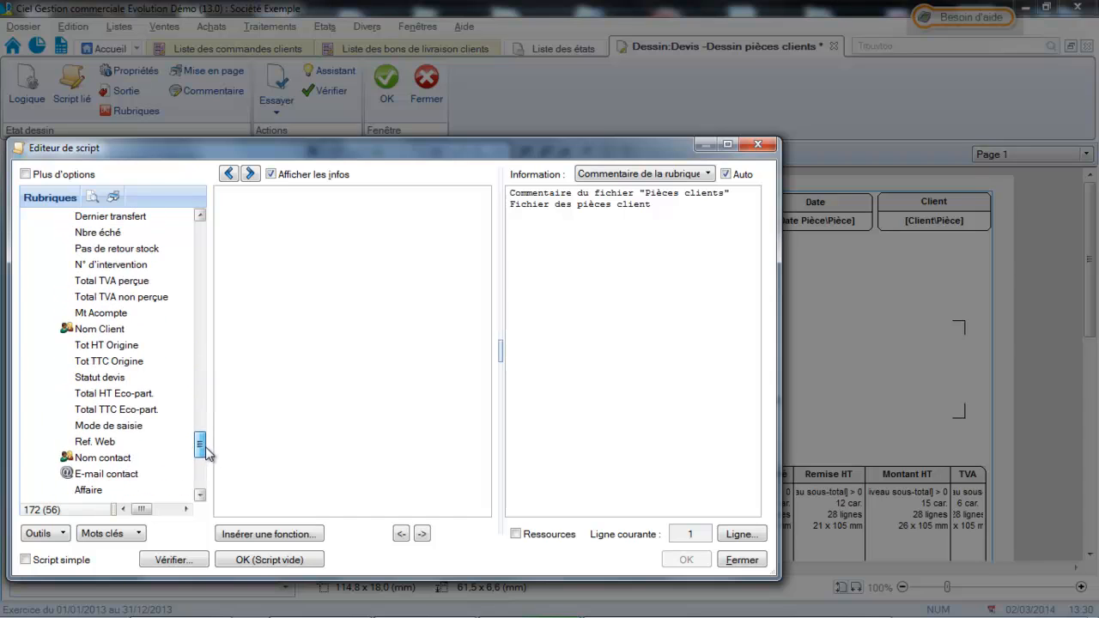
{"action": "left_click", "coordinate": [109, 267]}
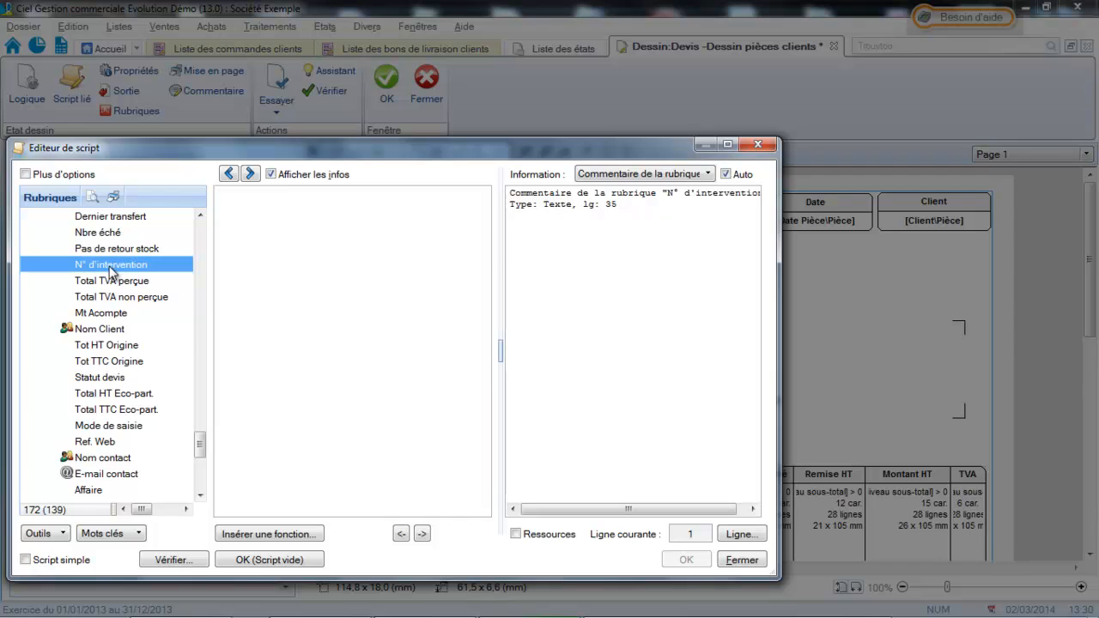
{"action": "double_click", "coordinate": [109, 268]}
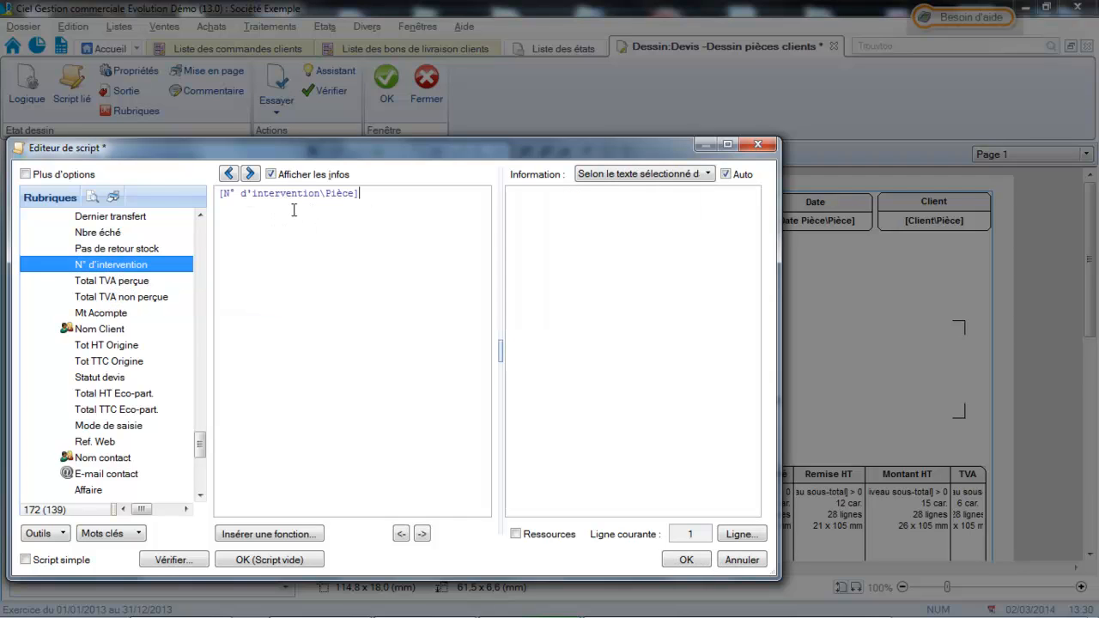
{"action": "left_click", "coordinate": [687, 560]}
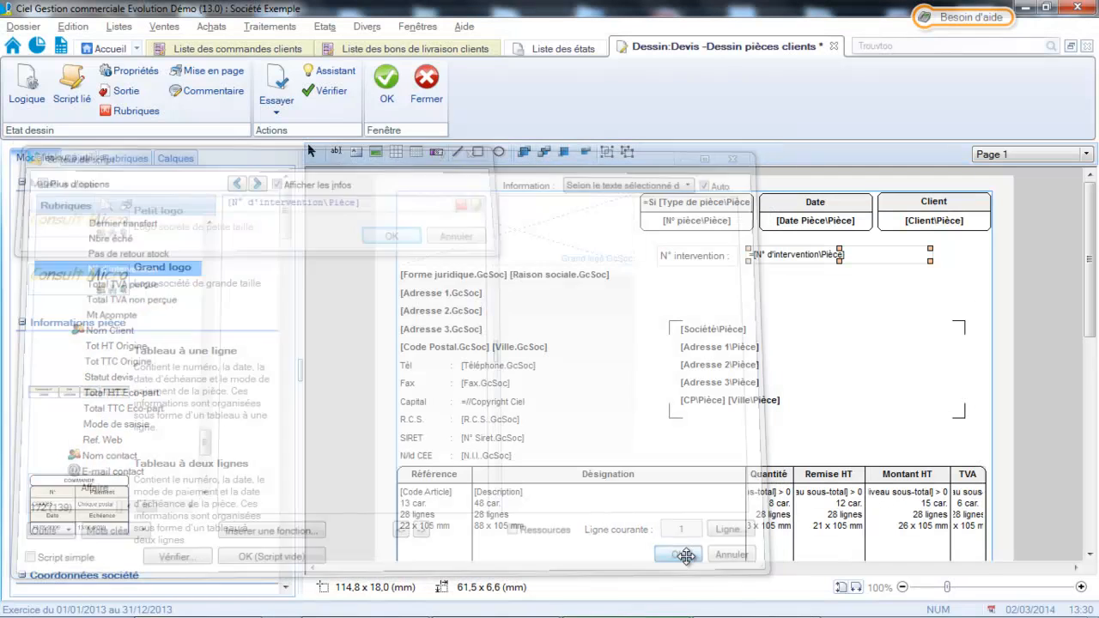
{"action": "left_click", "coordinate": [850, 334]}
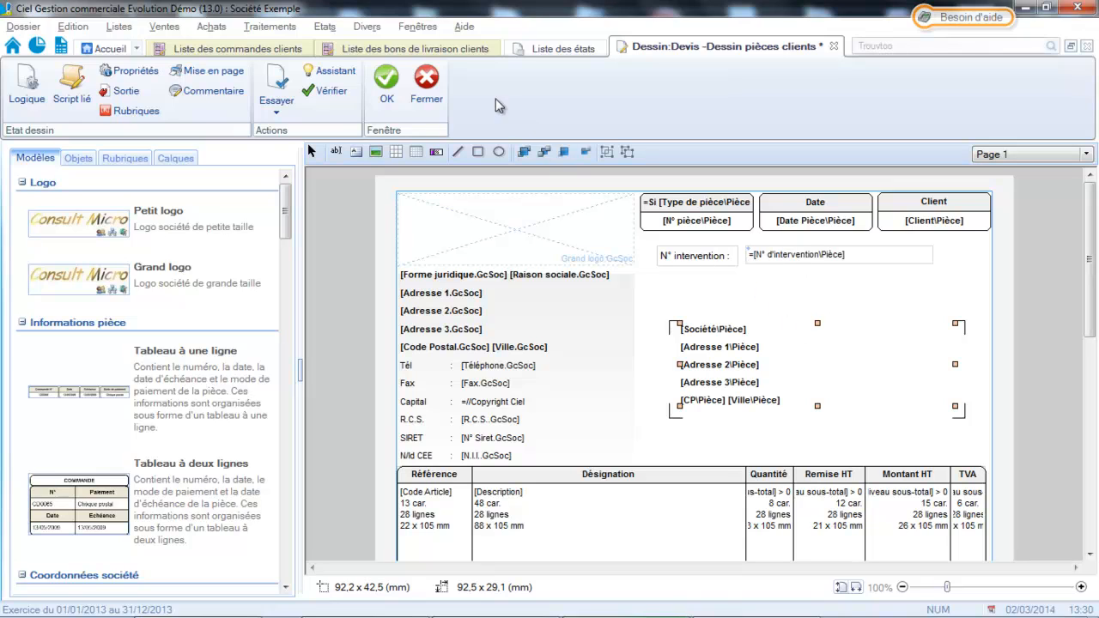
{"action": "left_click", "coordinate": [388, 83]}
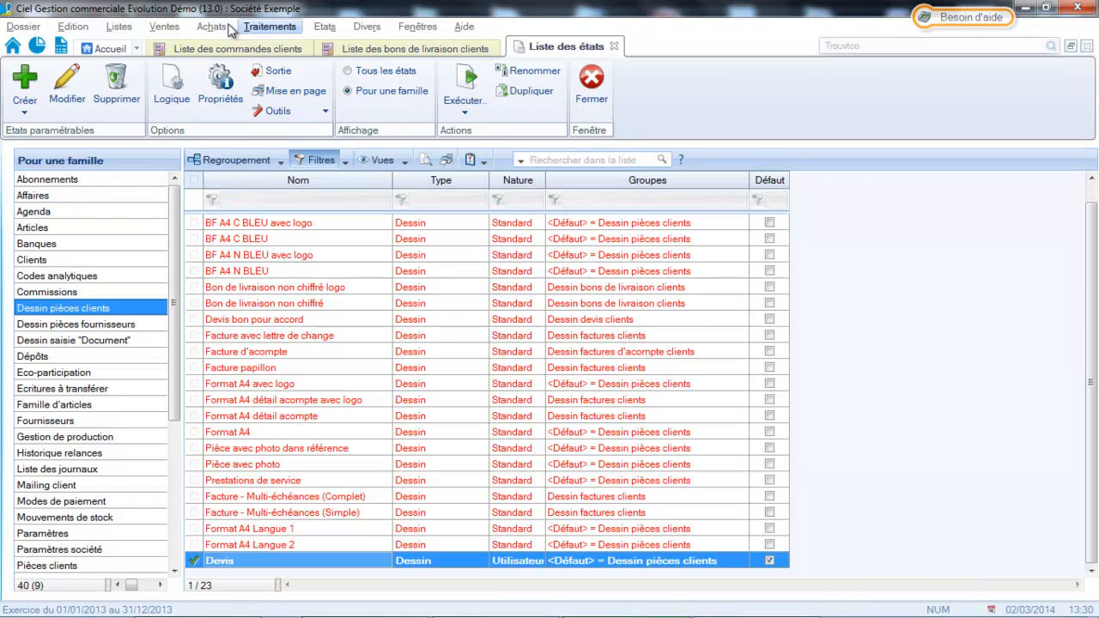
Step: Preview the Hotel De Luna Park order from the customer orders list using the Devis layout
{"action": "left_click", "coordinate": [171, 27]}
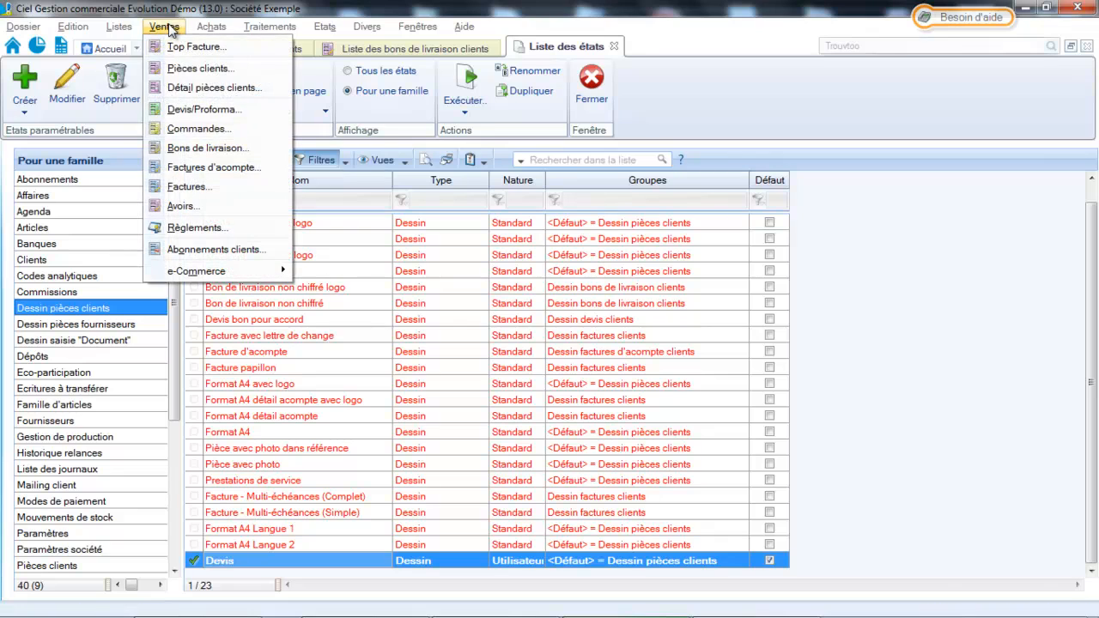
{"action": "left_click", "coordinate": [177, 129]}
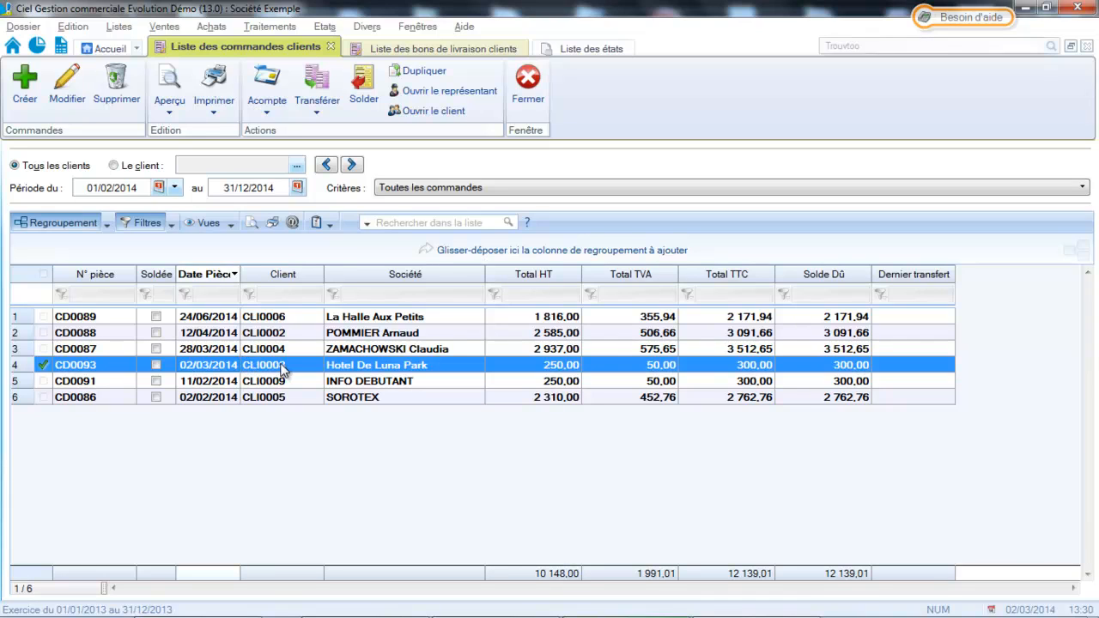
{"action": "left_click", "coordinate": [170, 101]}
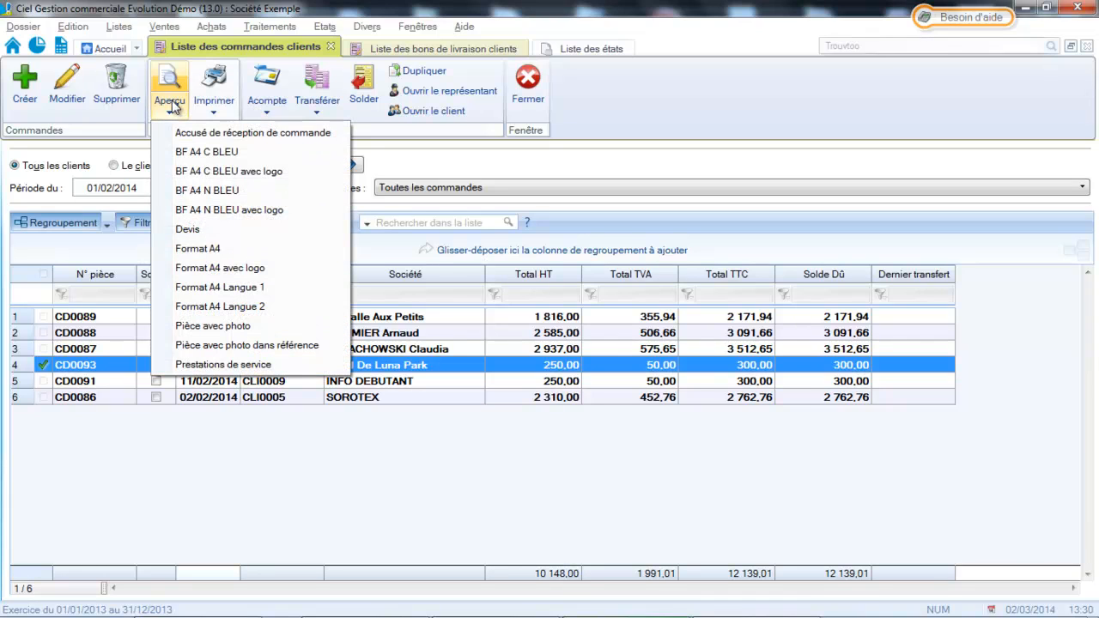
{"action": "left_click", "coordinate": [189, 229]}
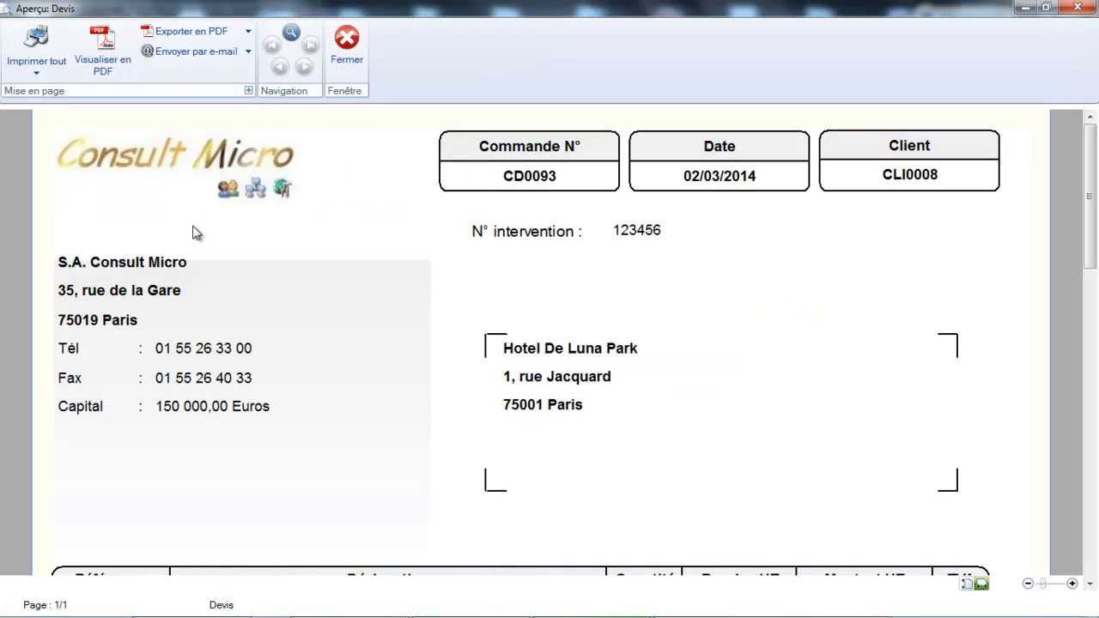